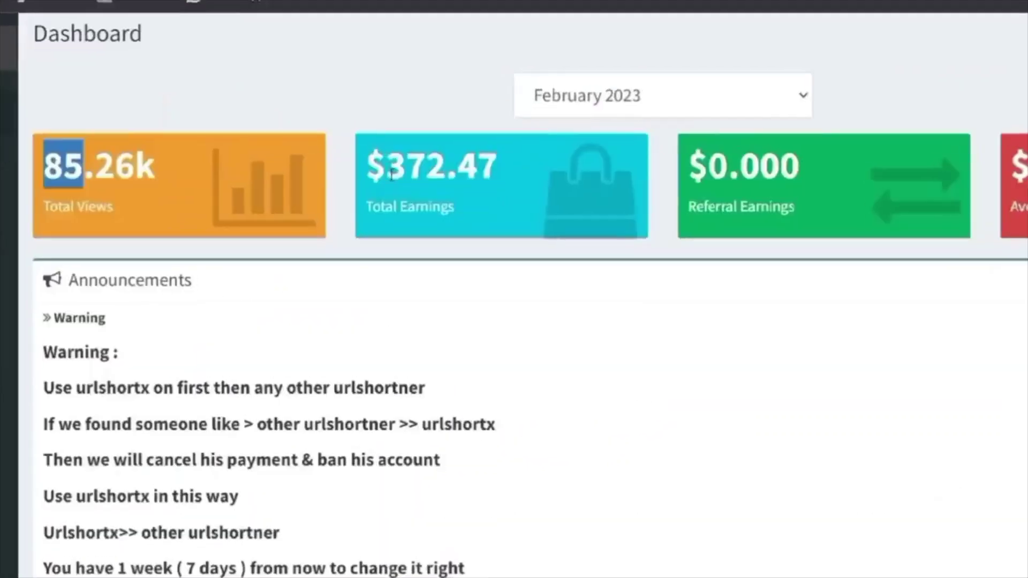
# - Examine the February 2023 total earnings and average CPM figures on the urlshortx dashboard
pyautogui.moveTo(538, 161); pyautogui.dragTo(592, 160)
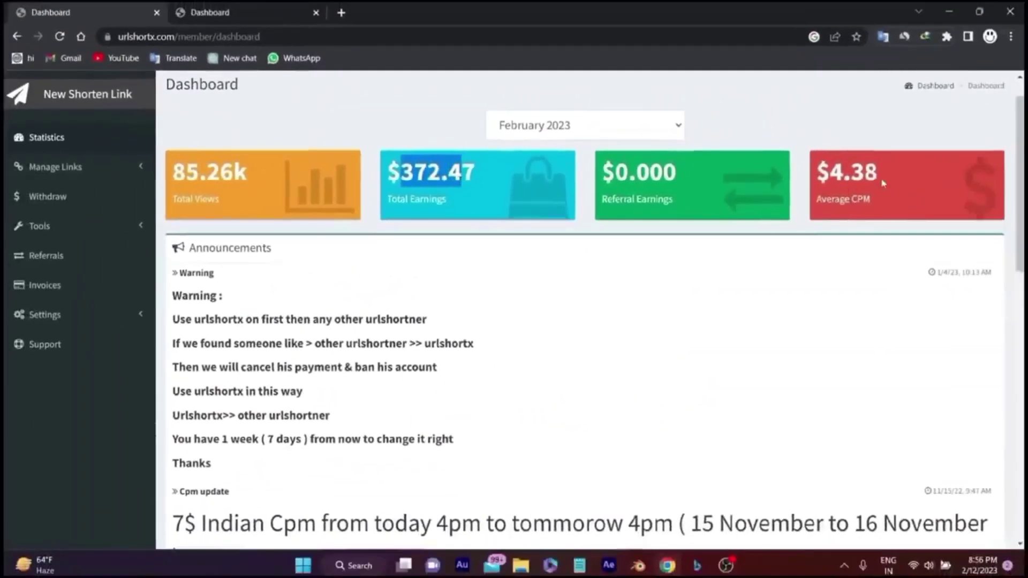
pyautogui.moveTo(881, 175); pyautogui.dragTo(817, 172)
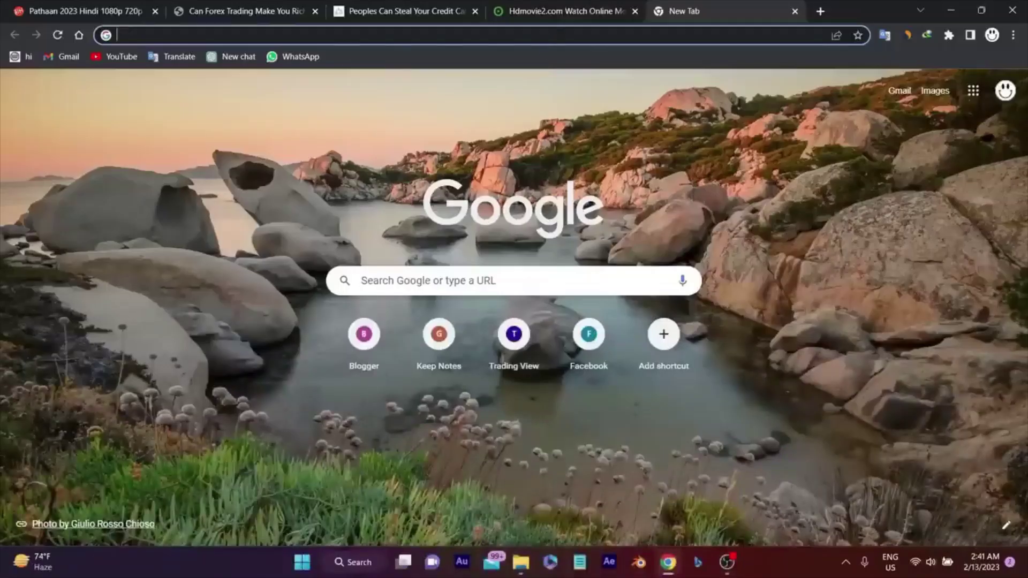
# - Search the web for toffeeshare and open the ToffeeShare website
pyautogui.click(552, 35)
pyautogui.write('toffeshare')
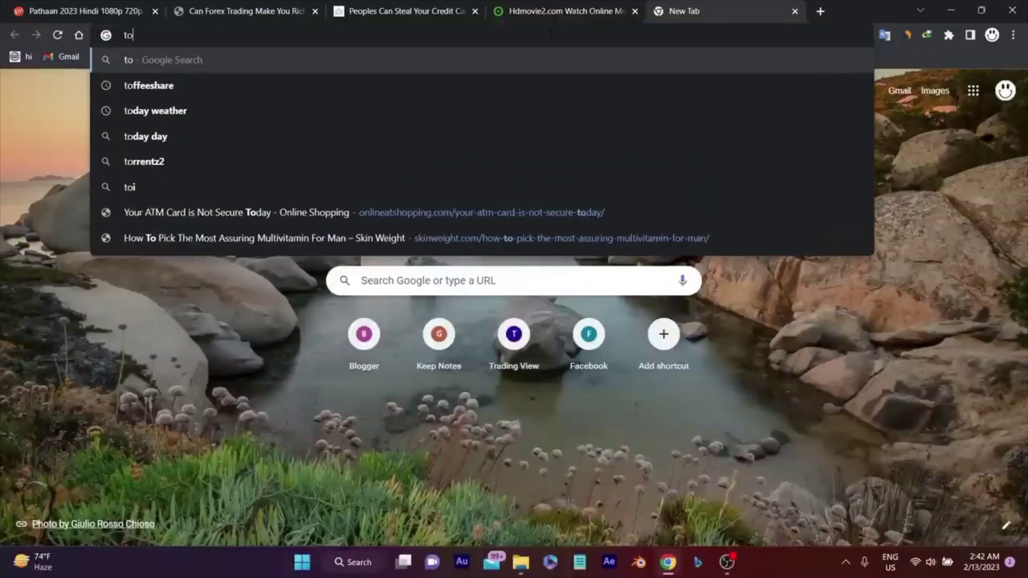
pyautogui.press('Return')
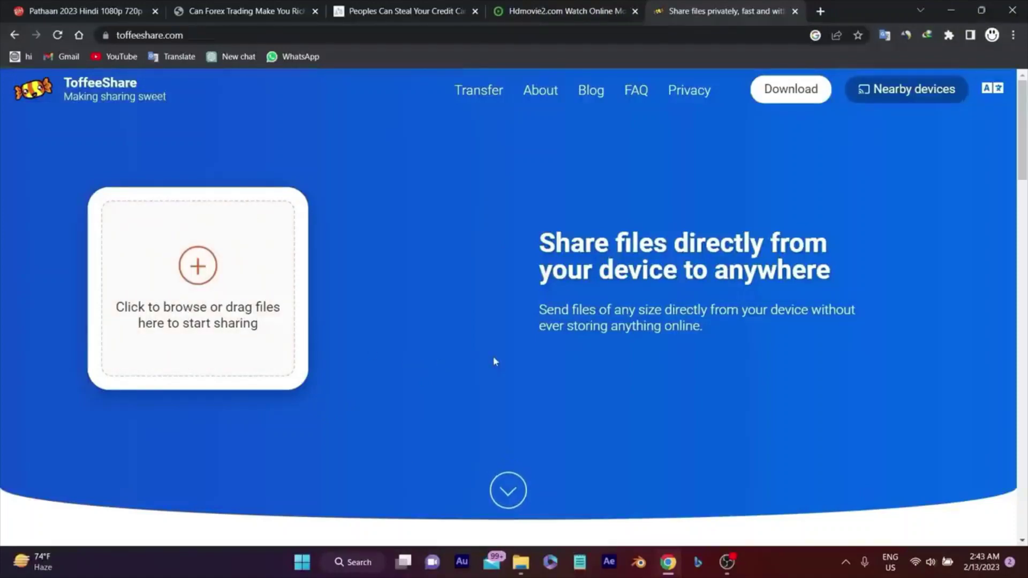
# - Share the file 1st- Man Walking from the After Effects folder and copy its sharing link
pyautogui.click(205, 267)
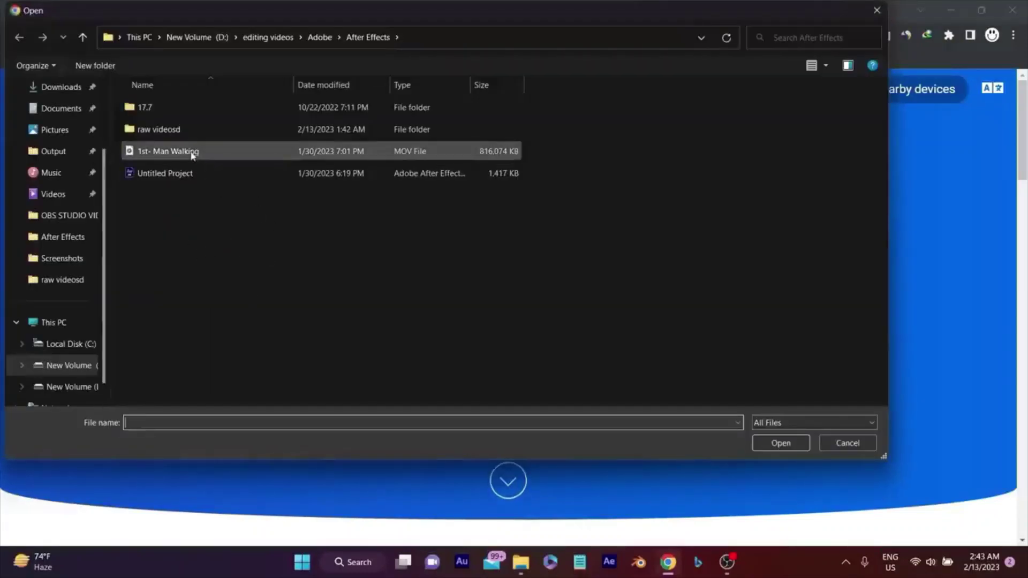
pyautogui.doubleClick(213, 152)
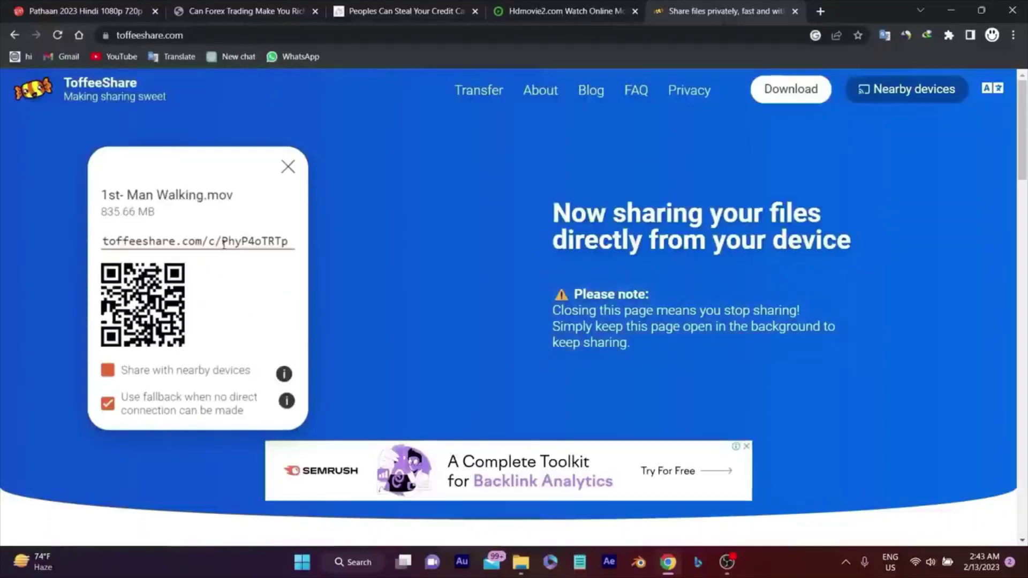
pyautogui.click(198, 241)
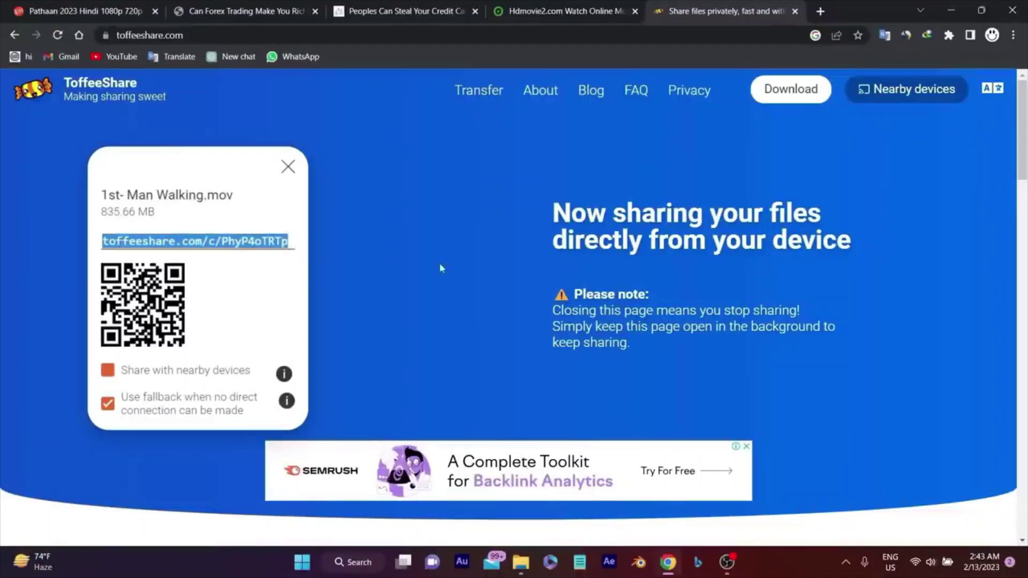
# - Open the copied sharing link in a new browser tab and start downloading 1st- Man Walking.mov
pyautogui.click(820, 12)
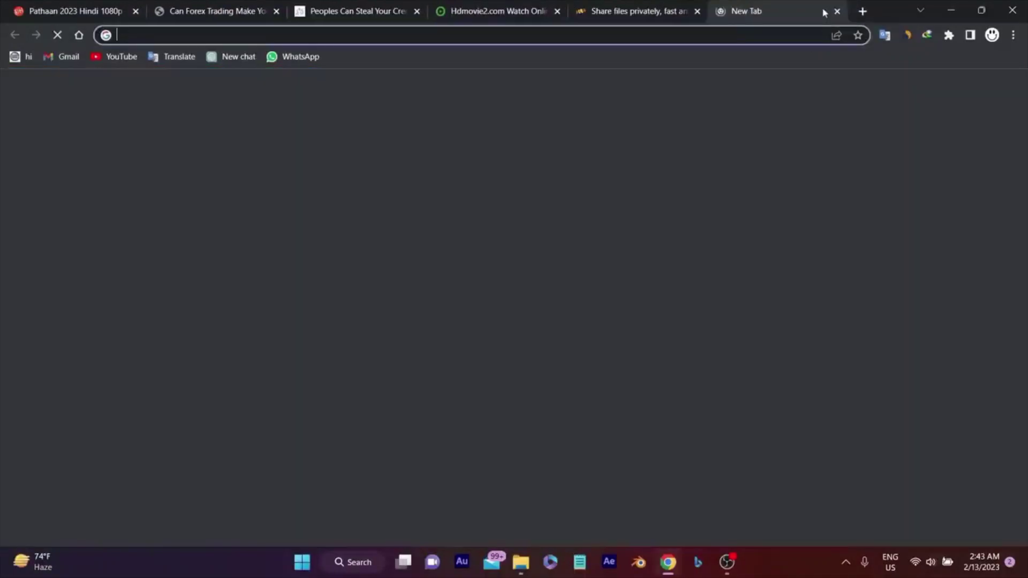
pyautogui.hotkey('ctrl', 'v')
pyautogui.press('Return')
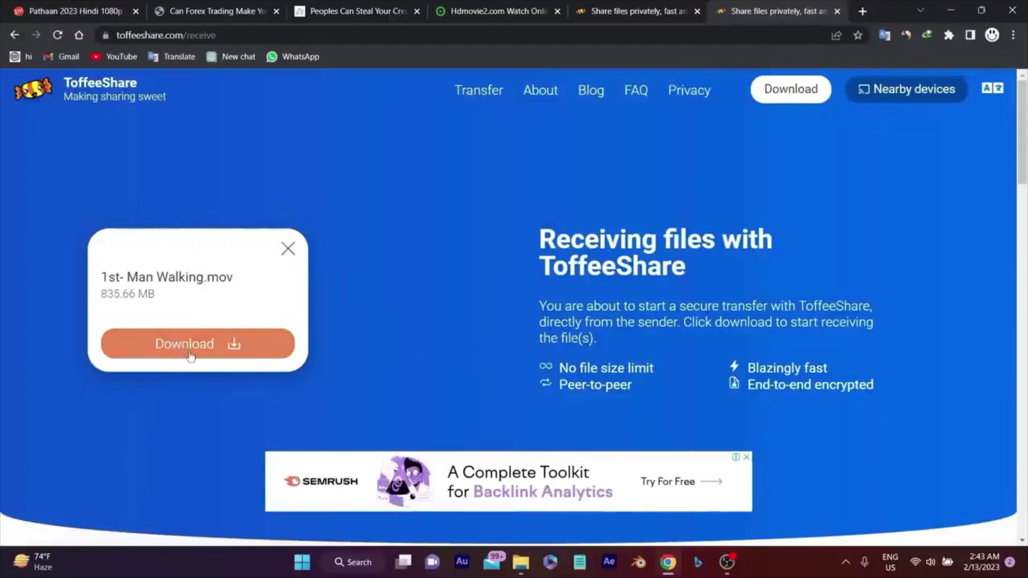
pyautogui.click(182, 349)
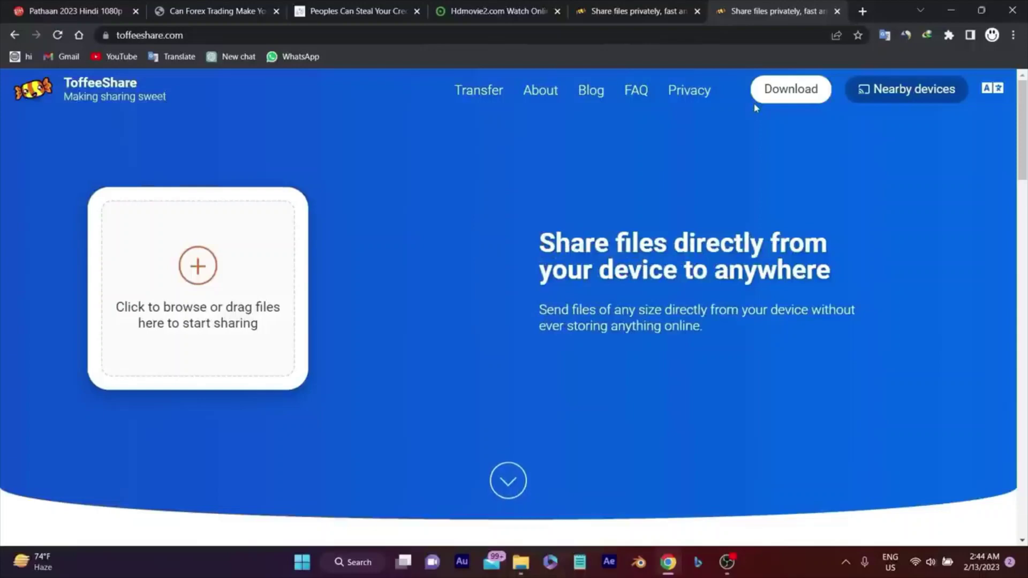
# - Open the urlshortx.com registration form in a new tab and enter the username wealthymindset and the account's e-mail
pyautogui.click(863, 11)
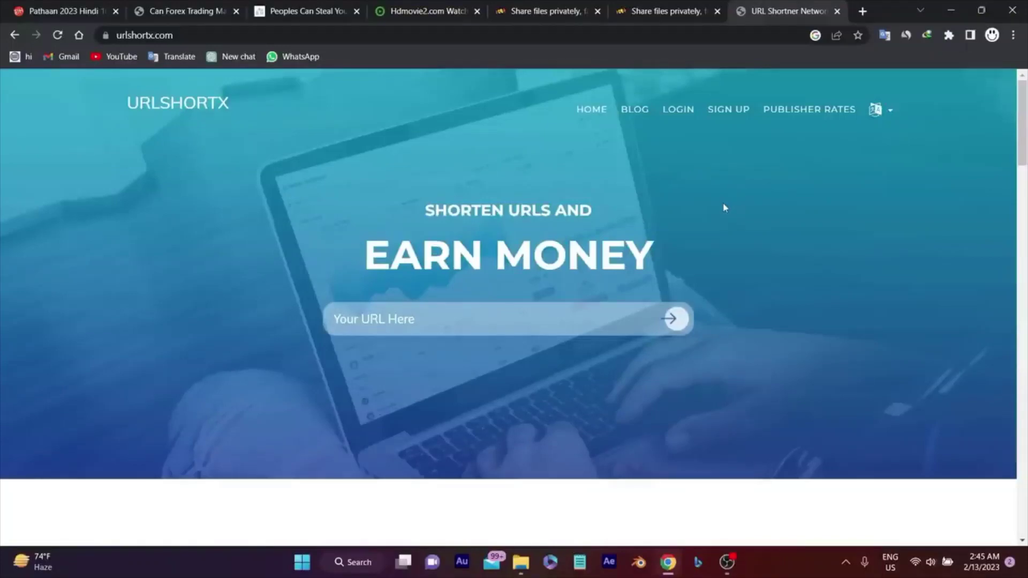
pyautogui.click(734, 119)
pyautogui.click(564, 241)
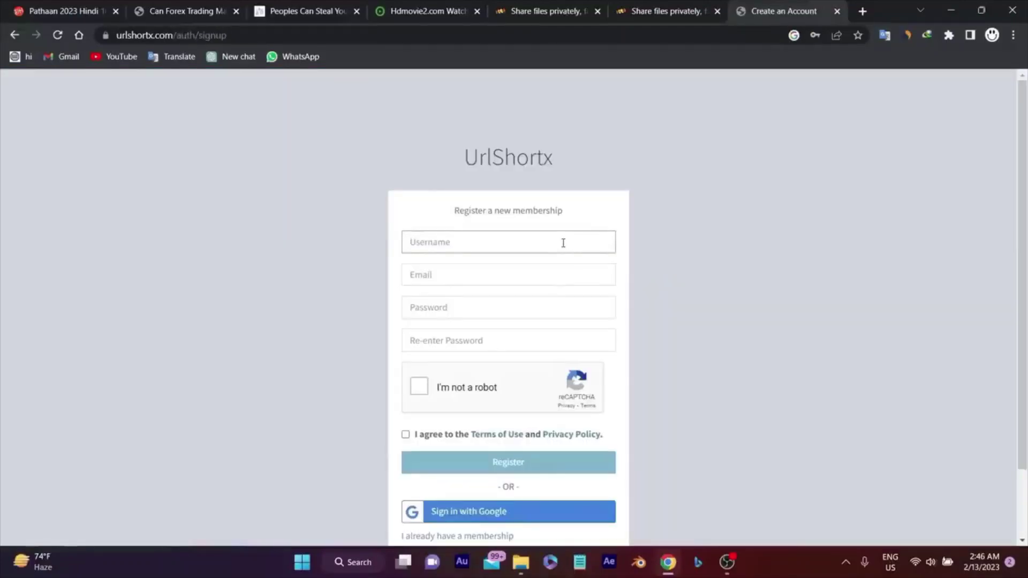
pyautogui.hotkey('ctrl', 'v')
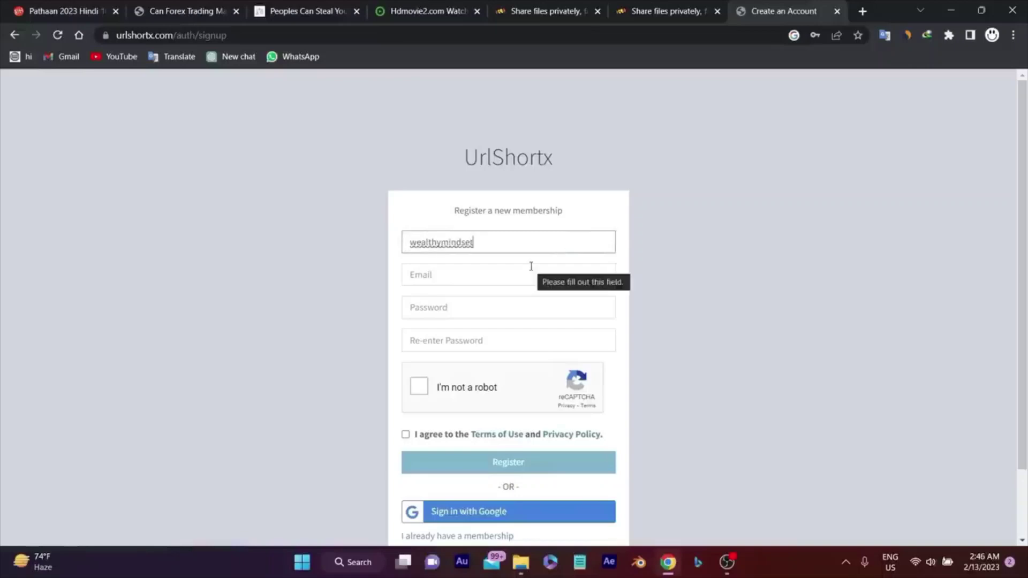
pyautogui.click(488, 276)
pyautogui.hotkey('ctrl', 'v')
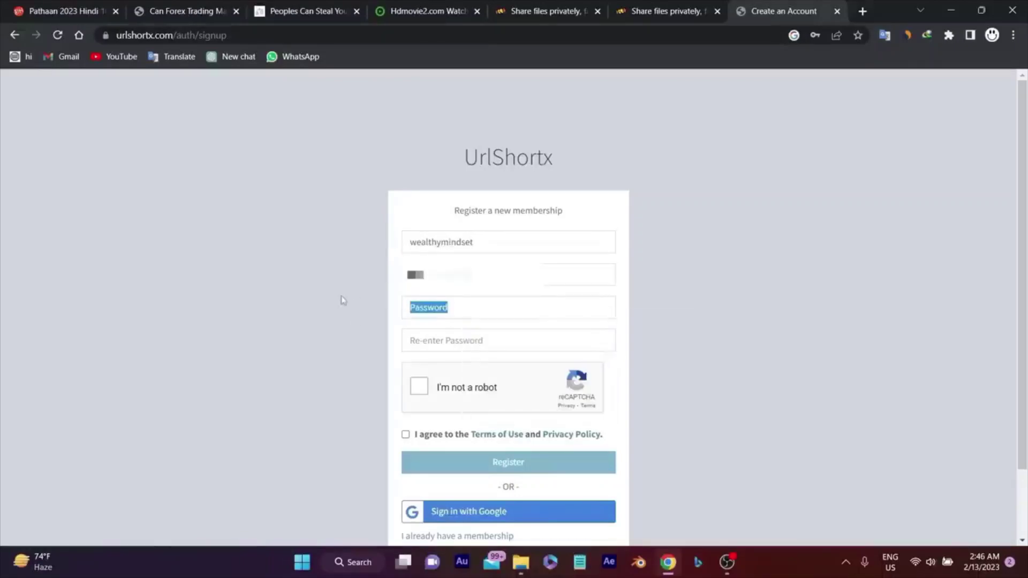
# - Enter and repeat the account password, complete the reCAPTCHA, accept the Terms of Use and Privacy Policy, and submit the registration
pyautogui.click(418, 306)
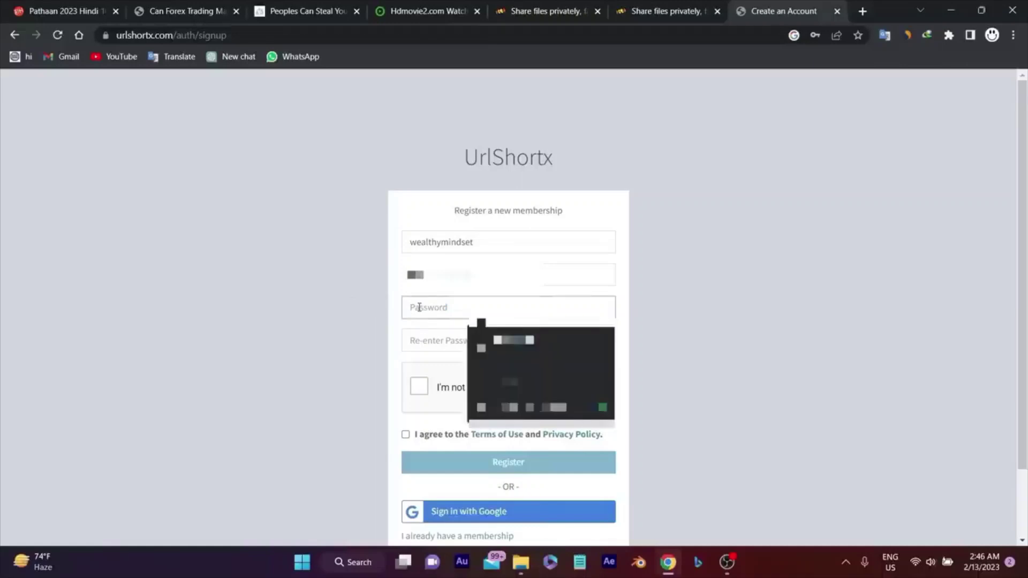
pyautogui.hotkey('ctrl', 'v')
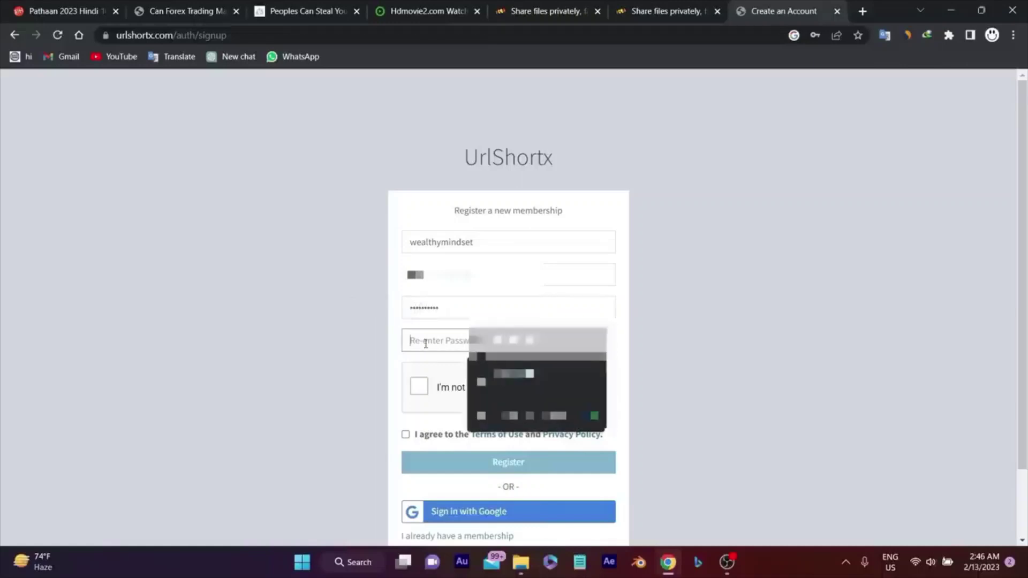
pyautogui.click(425, 340)
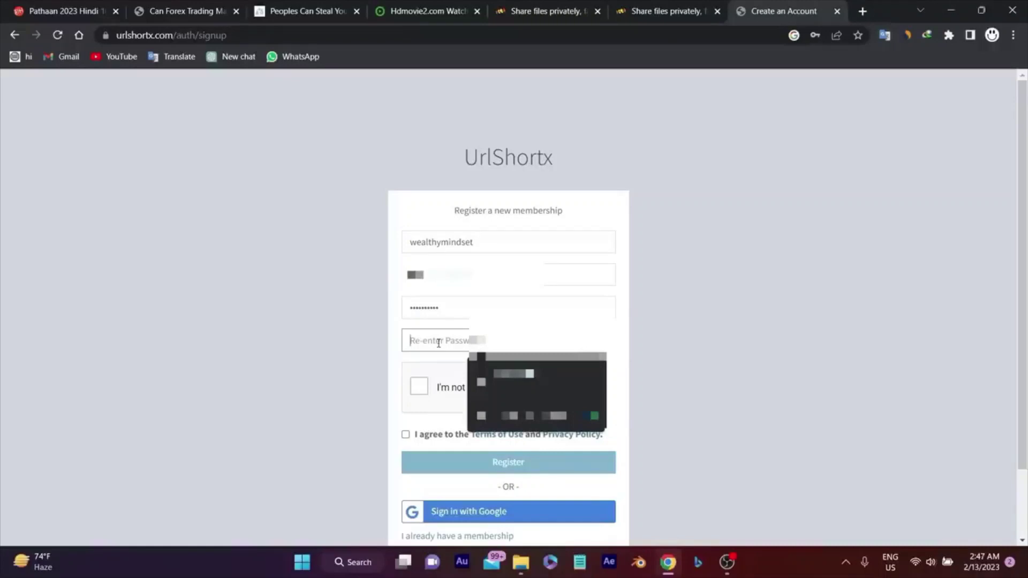
pyautogui.hotkey('ctrl', 'v')
pyautogui.click(418, 388)
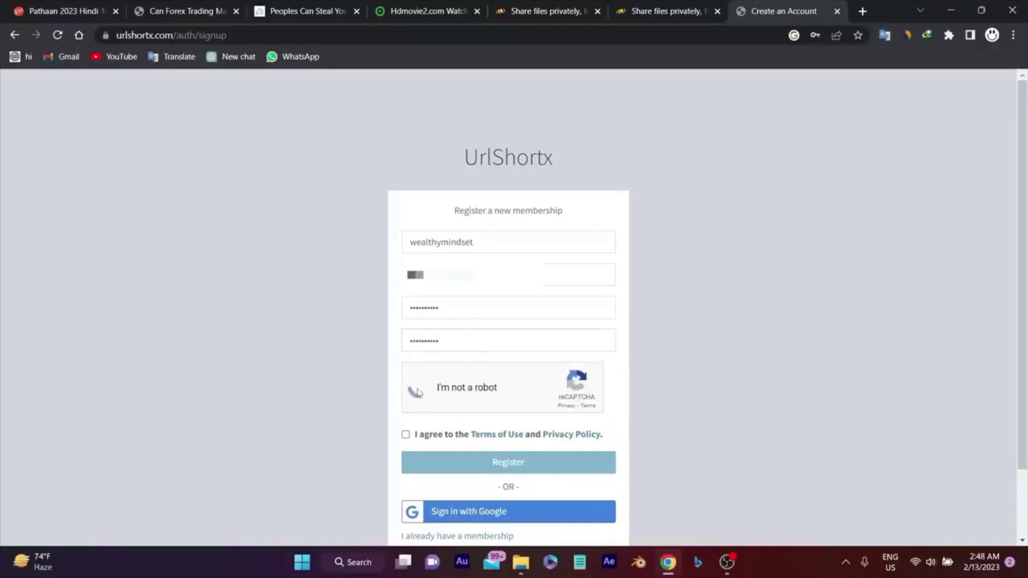
pyautogui.click(405, 434)
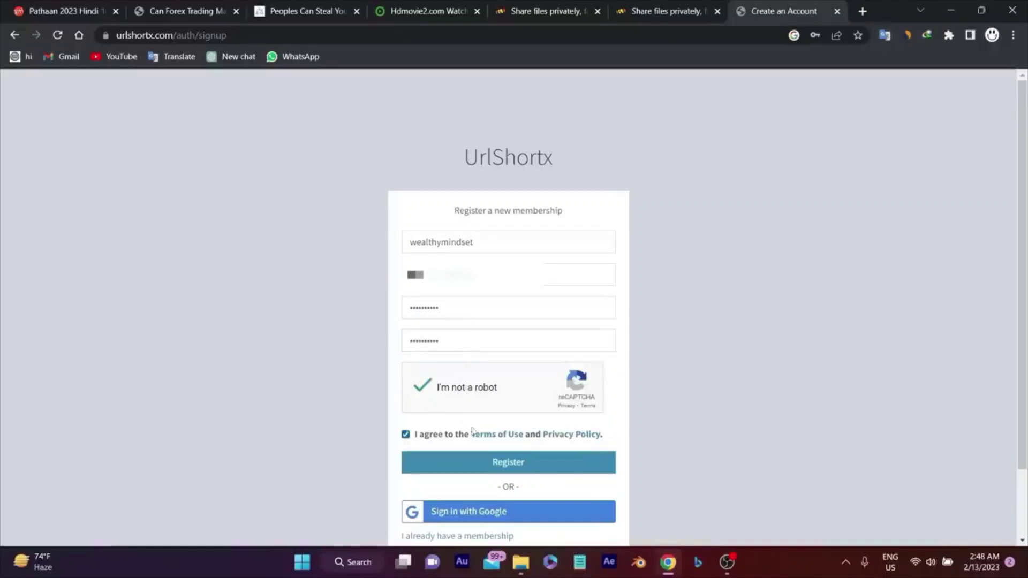
pyautogui.click(481, 465)
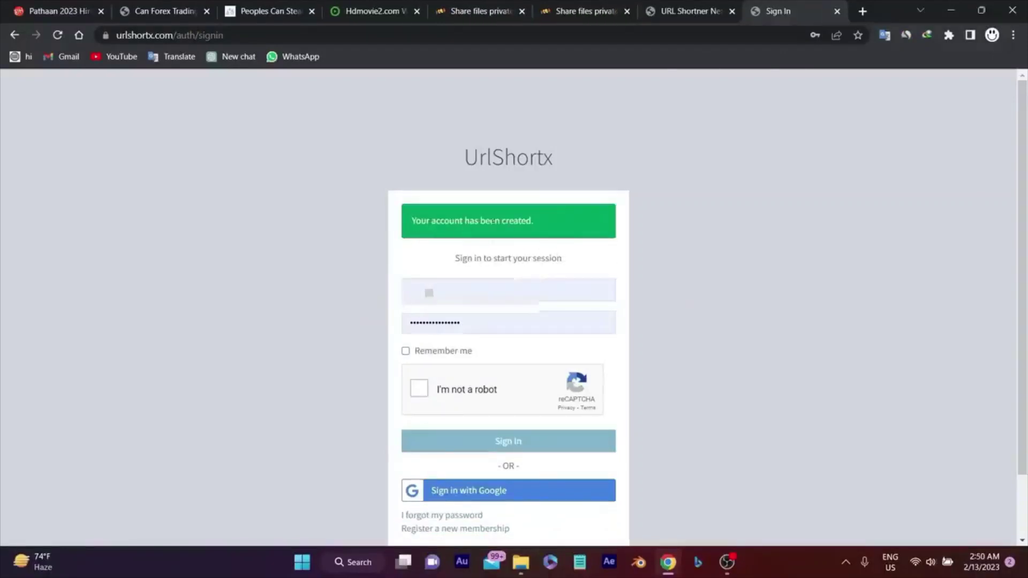
# - Sign in to the new UrlShortx account with Remember me enabled and the reCAPTCHA completed
pyautogui.click(532, 328)
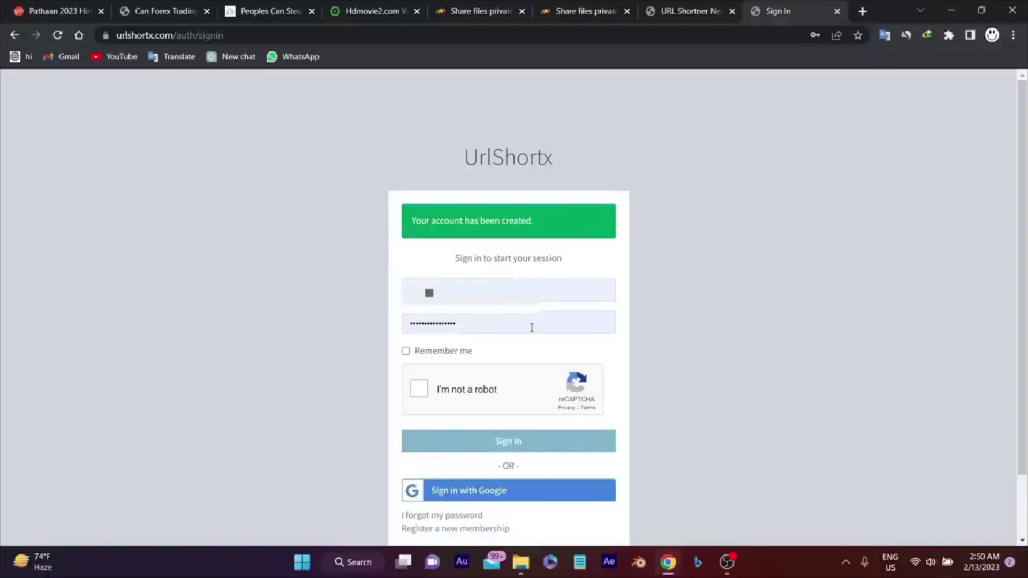
pyautogui.click(405, 351)
pyautogui.click(421, 394)
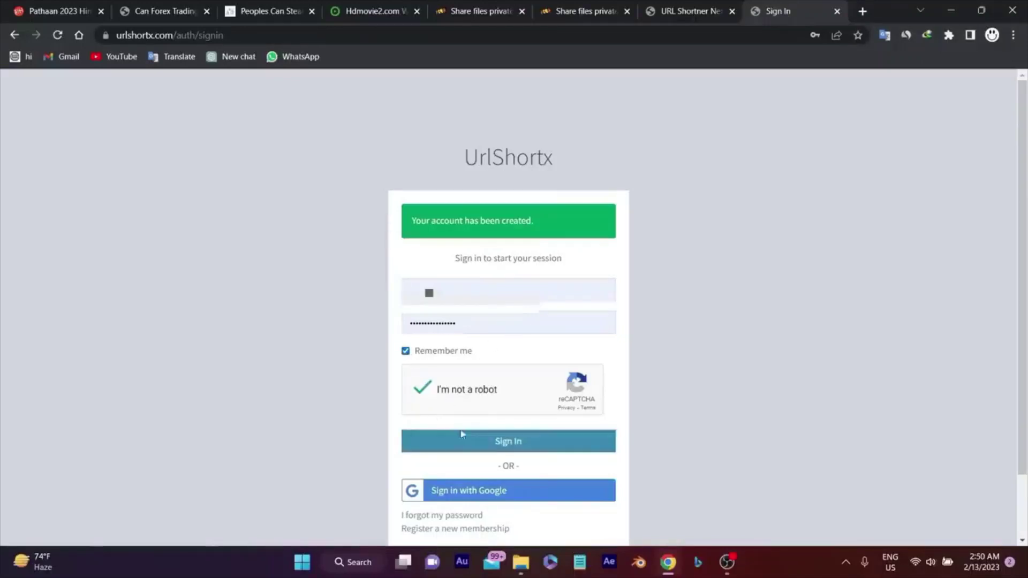
pyautogui.click(472, 443)
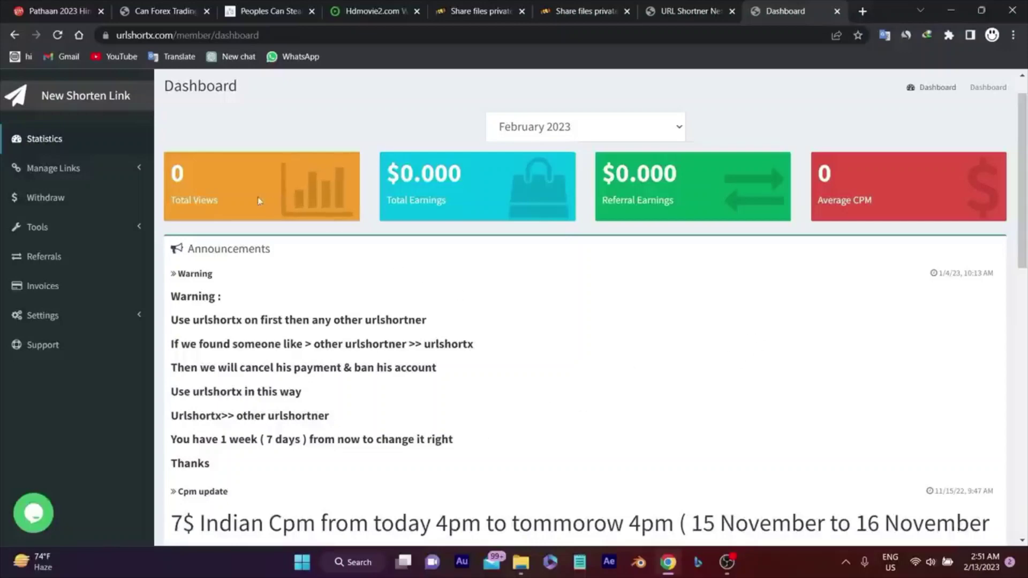
# - Examine the Total Views and Total Earnings figures on the new account's dashboard
pyautogui.moveTo(216, 200); pyautogui.dragTo(172, 202)
pyautogui.click(496, 182)
pyautogui.doubleClick(442, 173)
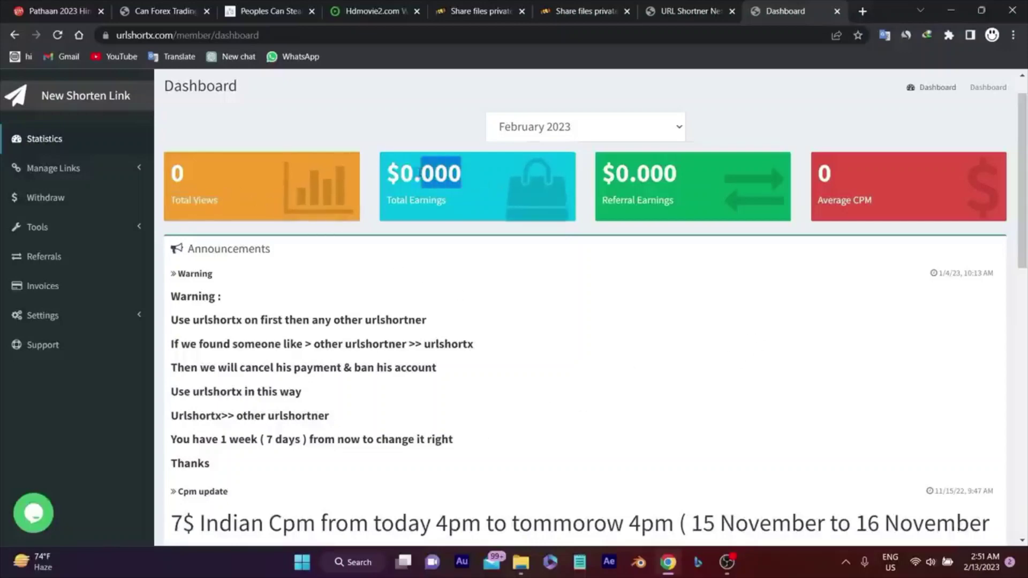
pyautogui.click(469, 204)
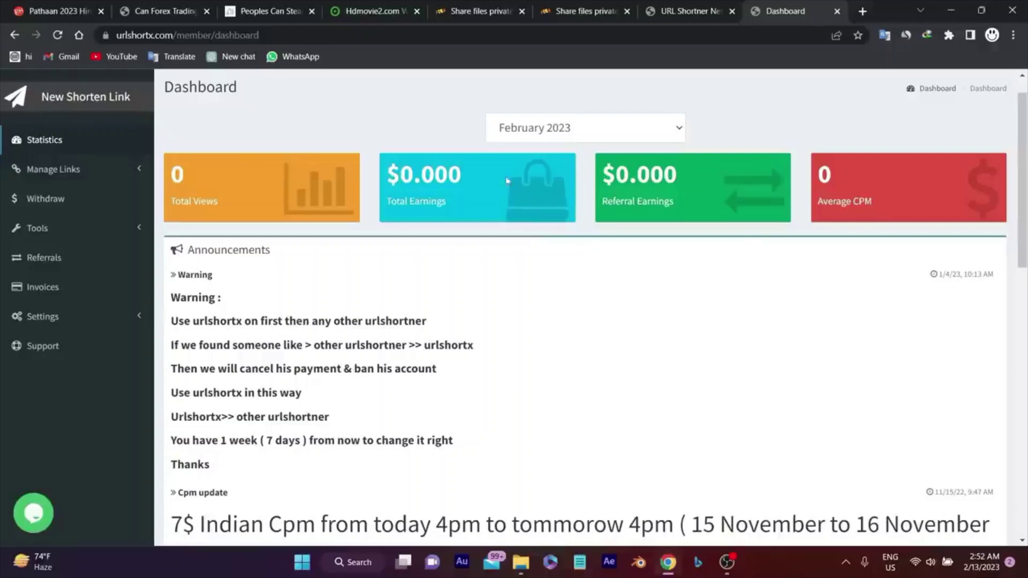
pyautogui.moveTo(448, 171); pyautogui.dragTo(394, 177)
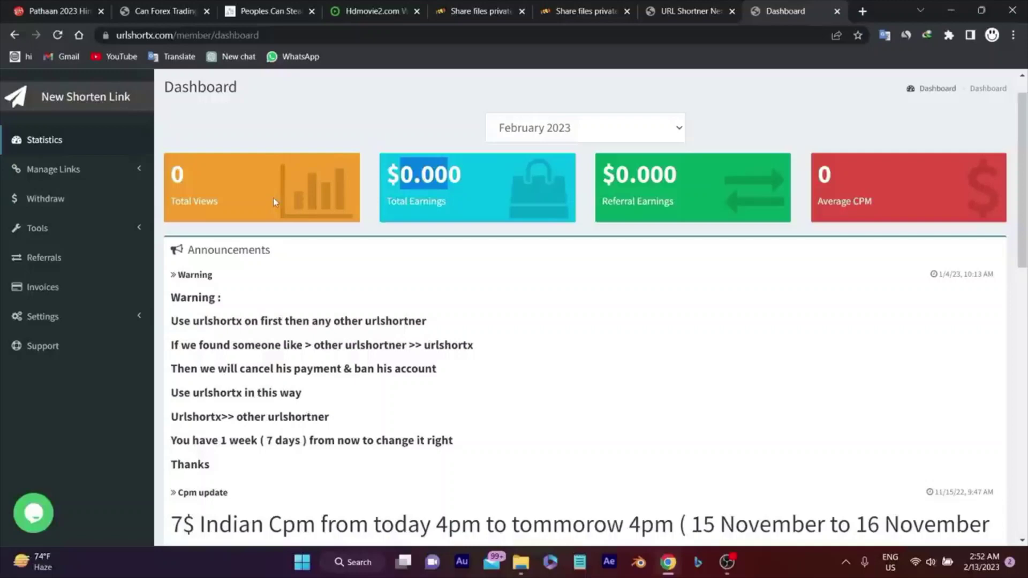
# - Open the account's profile settings page with the billing address and withdrawal information
pyautogui.click(70, 205)
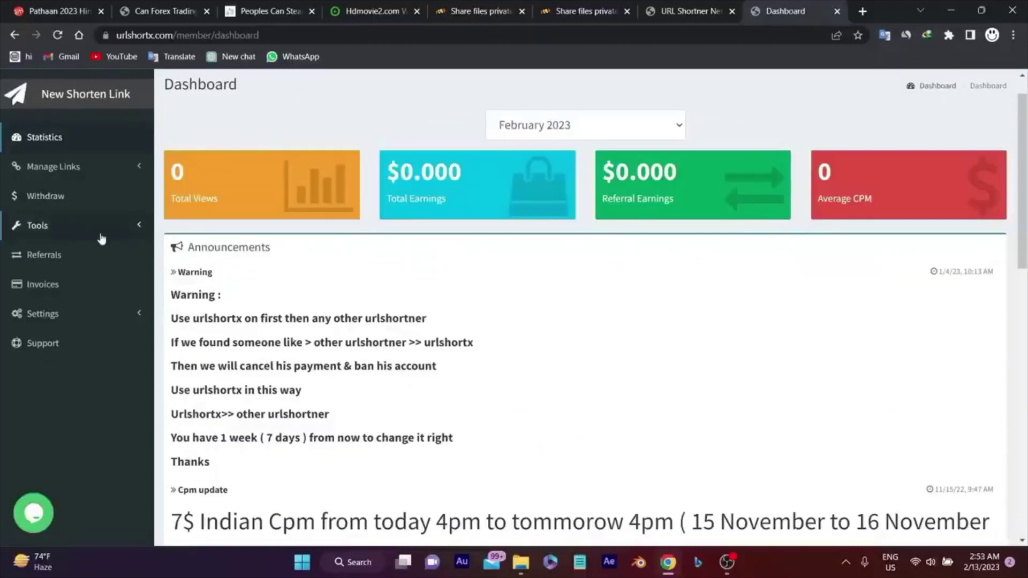
pyautogui.click(64, 316)
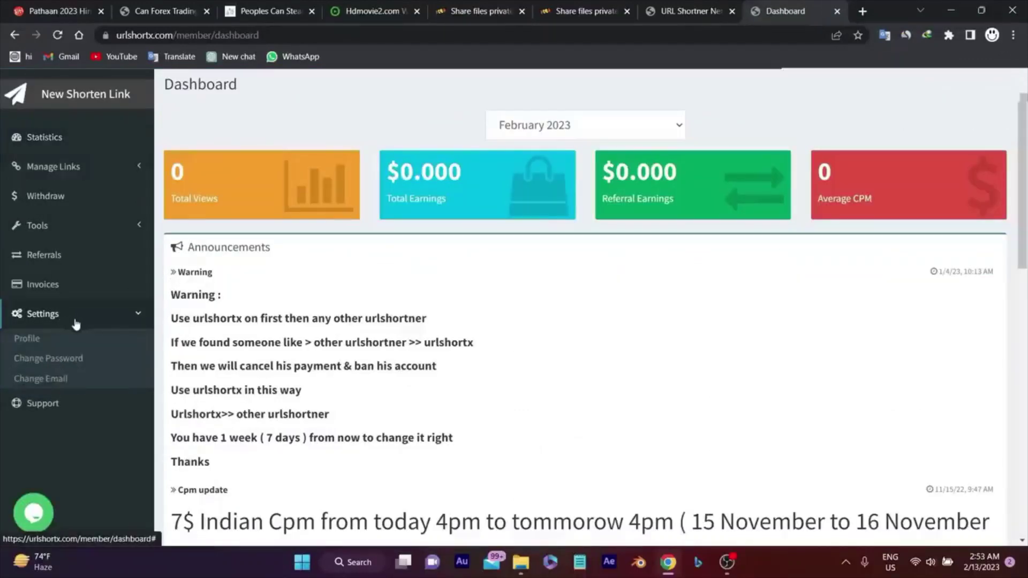
pyautogui.click(24, 340)
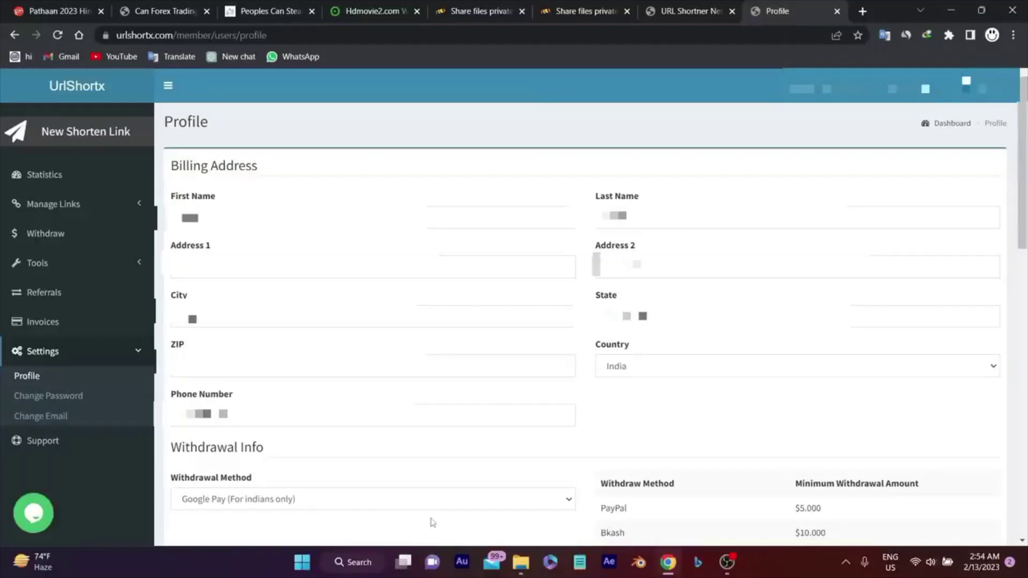
# - Check the available withdrawal methods and their minimum amounts, and choose Google Pay (For indians only) as the withdrawal method
pyautogui.click(524, 499)
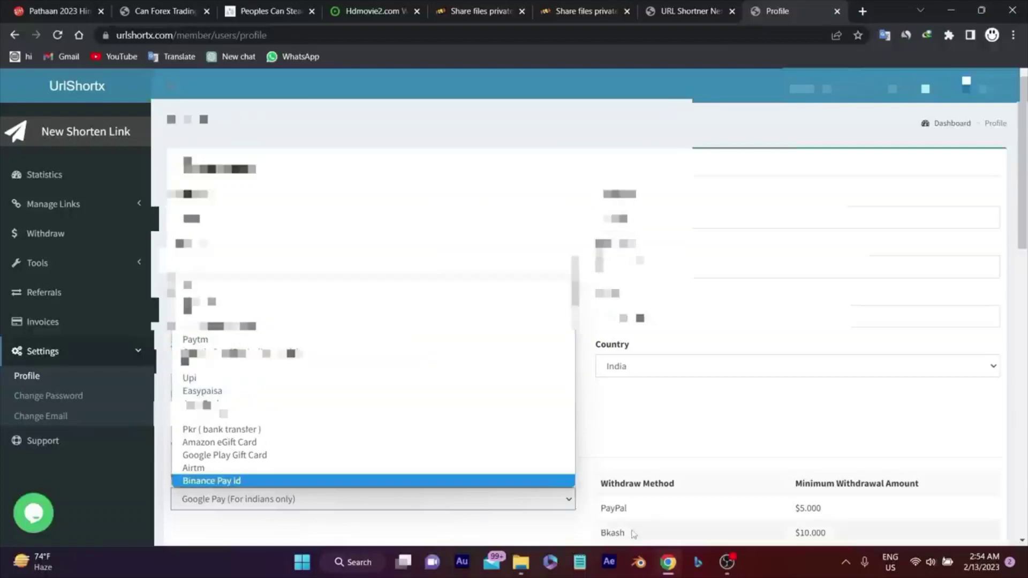
pyautogui.scroll(-3, 736, 410)
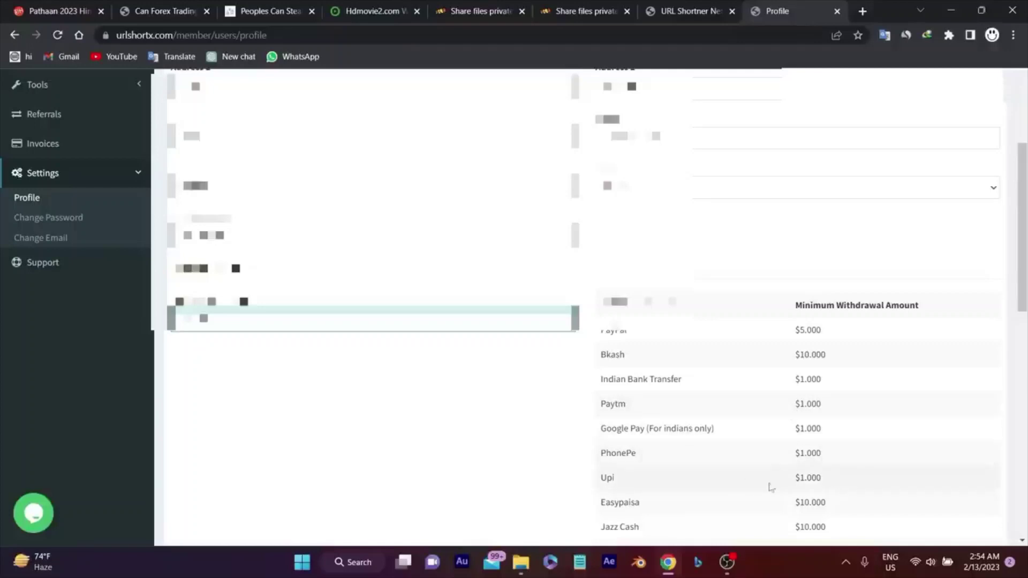
pyautogui.click(506, 330)
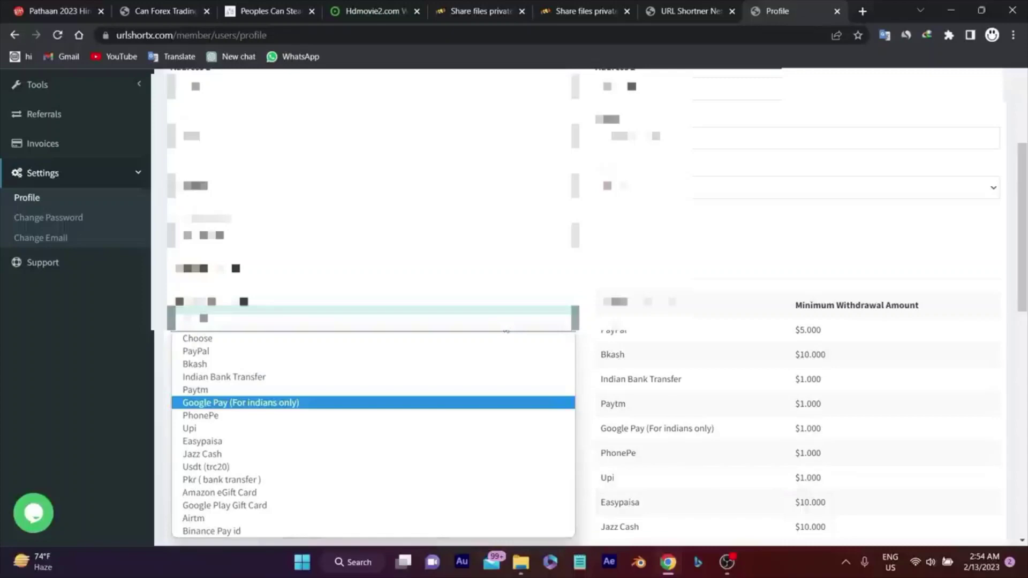
pyautogui.click(385, 403)
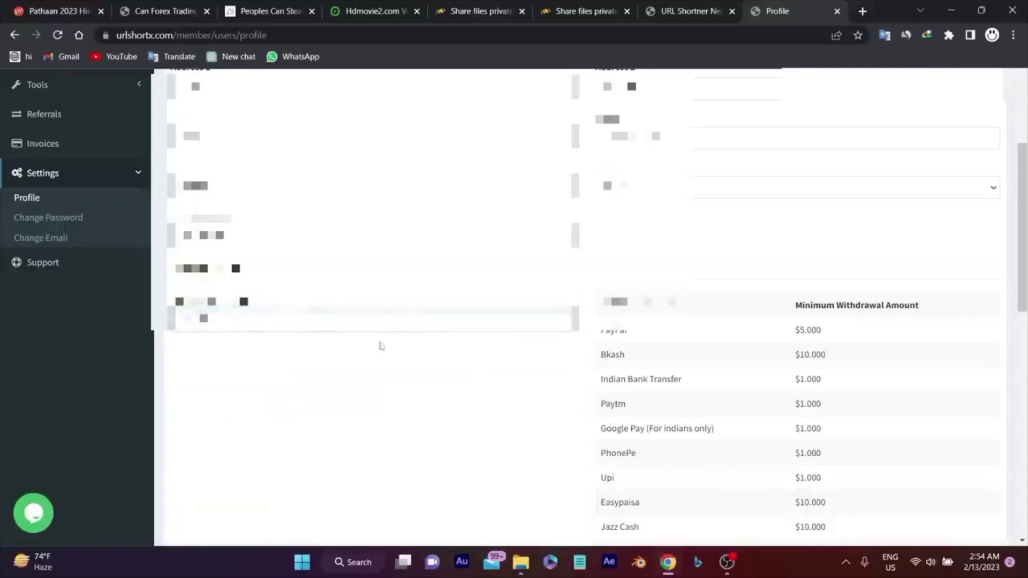
pyautogui.scroll(4, 321, 347)
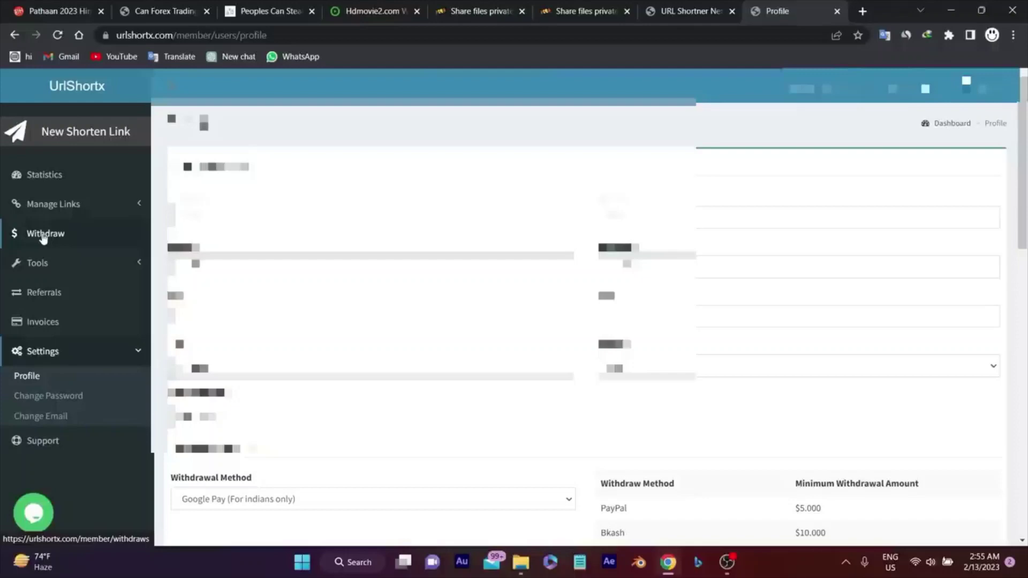
pyautogui.scroll(-1, 44, 238)
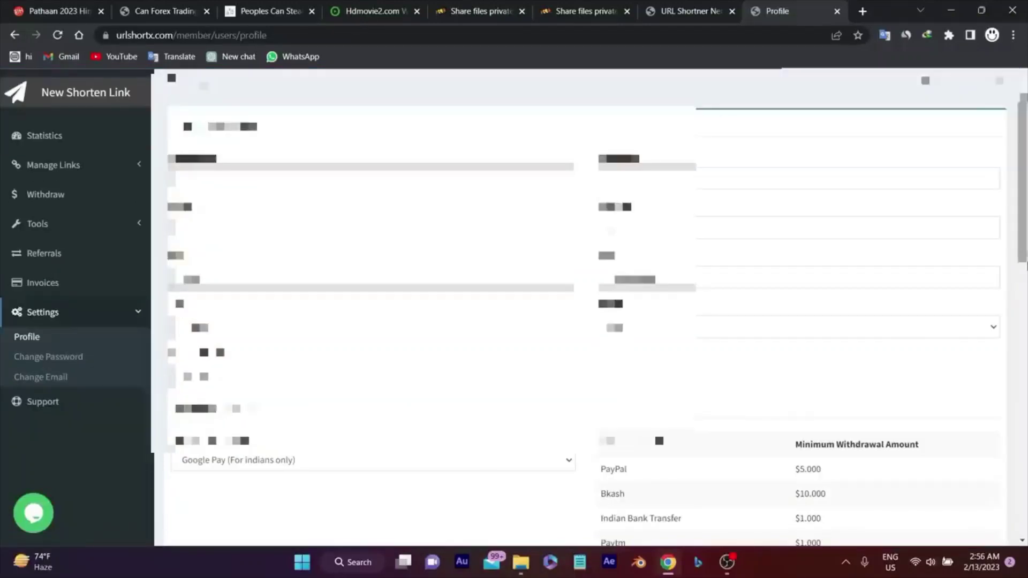
pyautogui.scroll(-1, 493, 475)
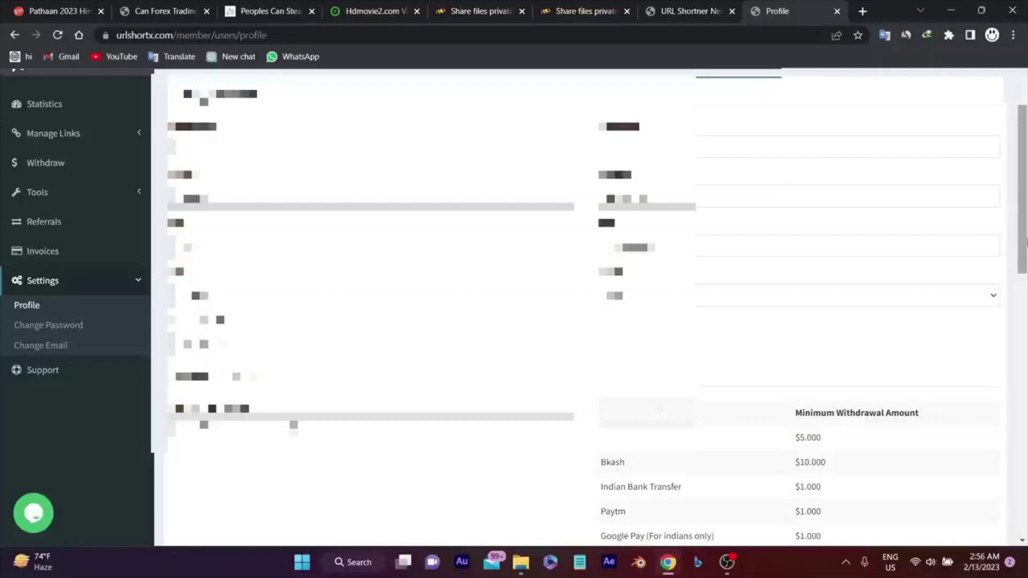
pyautogui.scroll(-1, 589, 305)
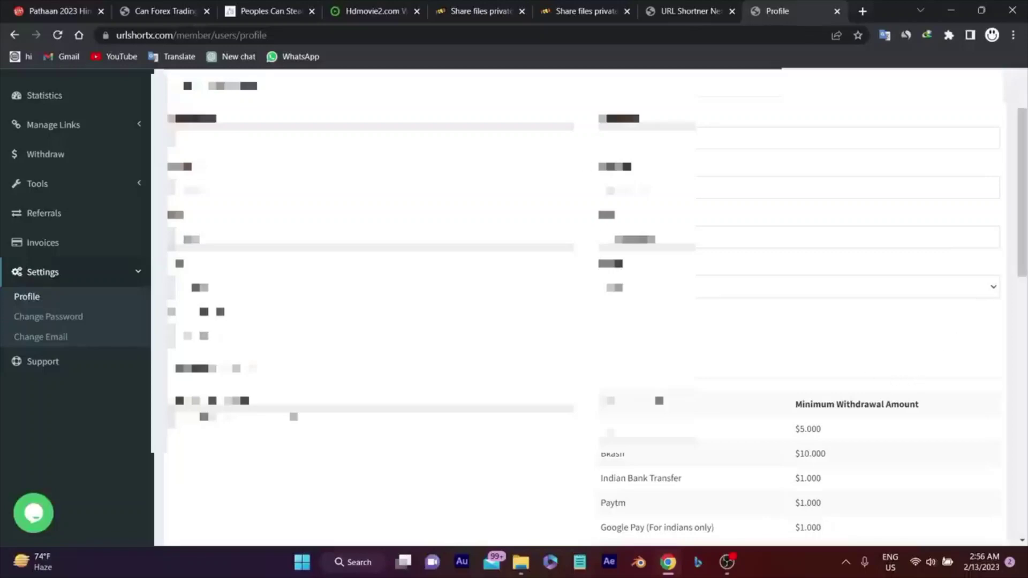
pyautogui.click(490, 4)
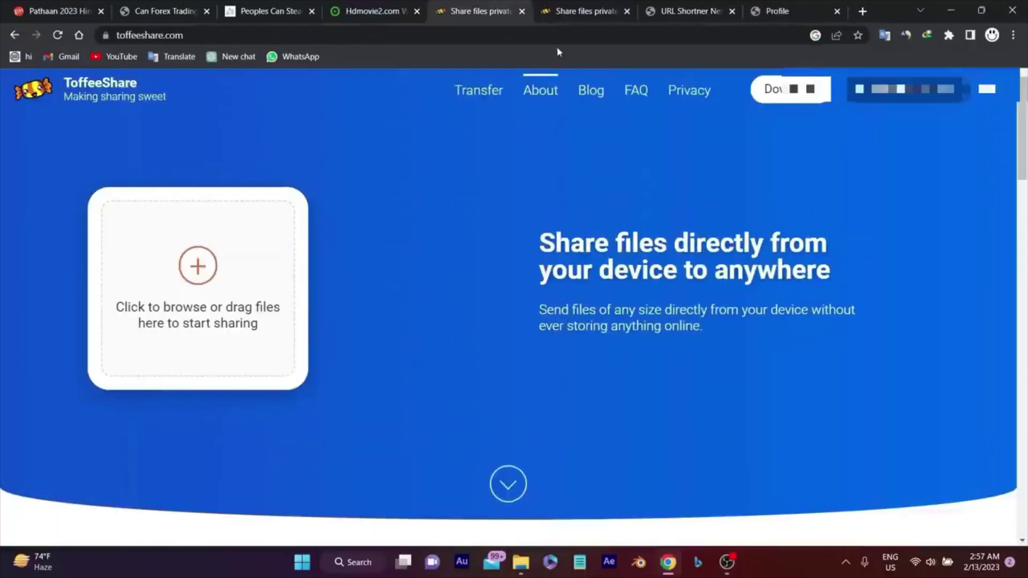
pyautogui.click(581, 4)
pyautogui.click(778, 10)
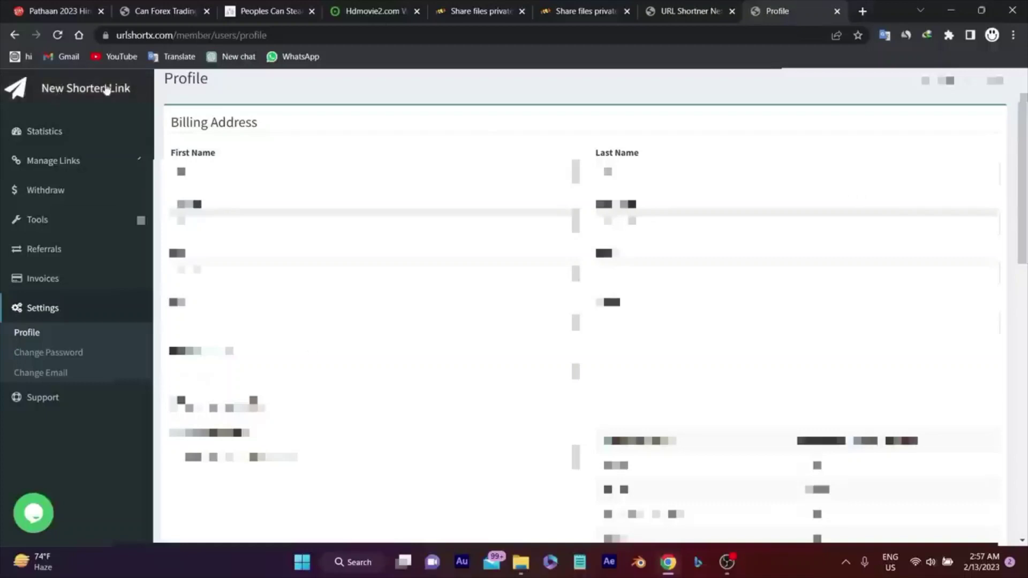
pyautogui.click(82, 89)
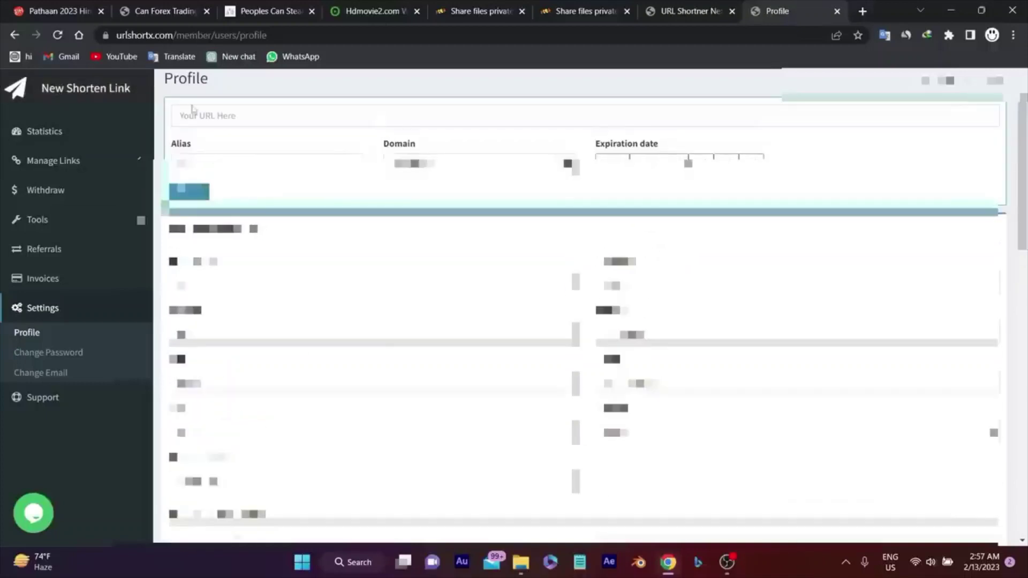
pyautogui.write('https://toffeeshare.com/')
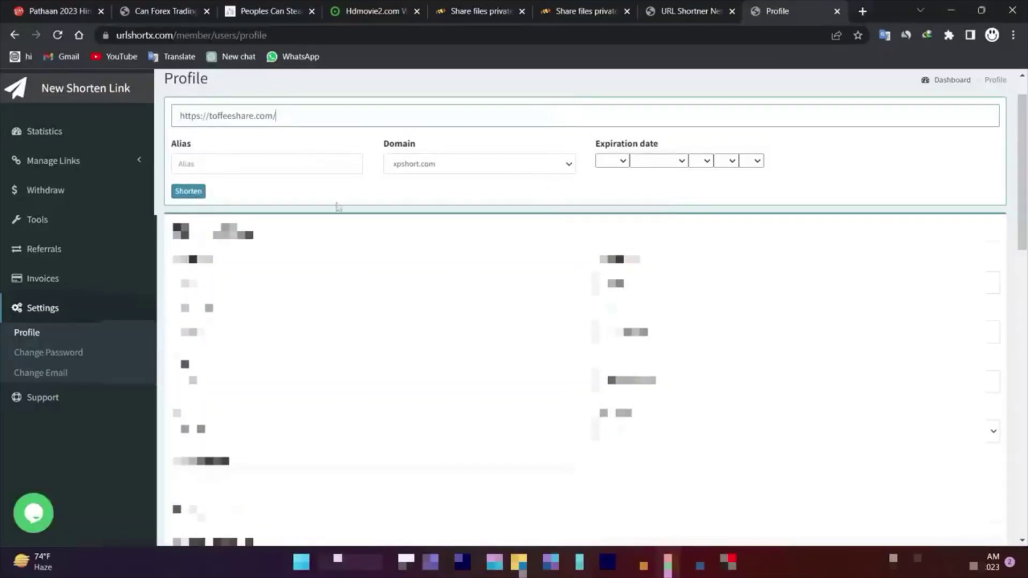
pyautogui.click(188, 191)
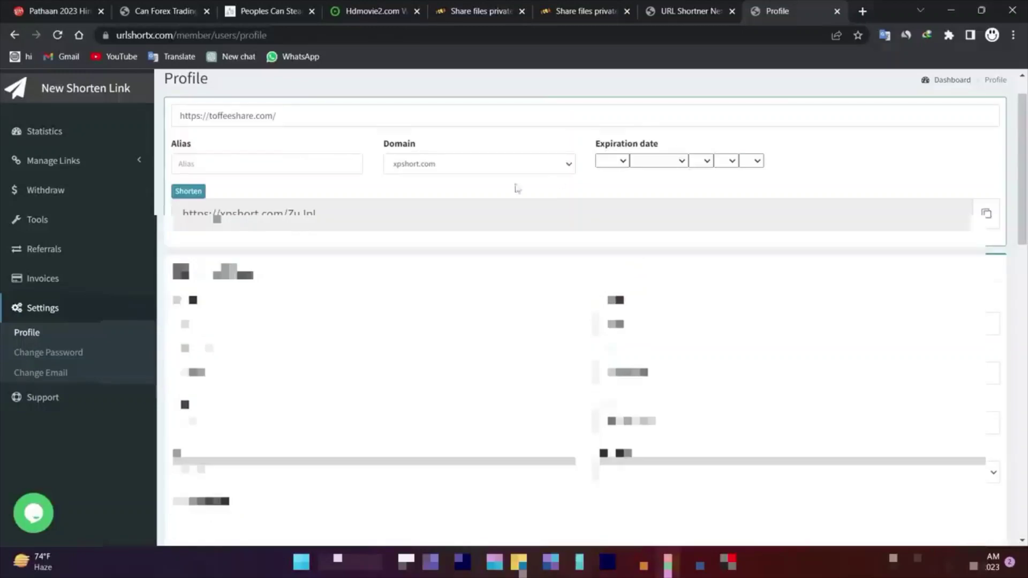
pyautogui.click(988, 216)
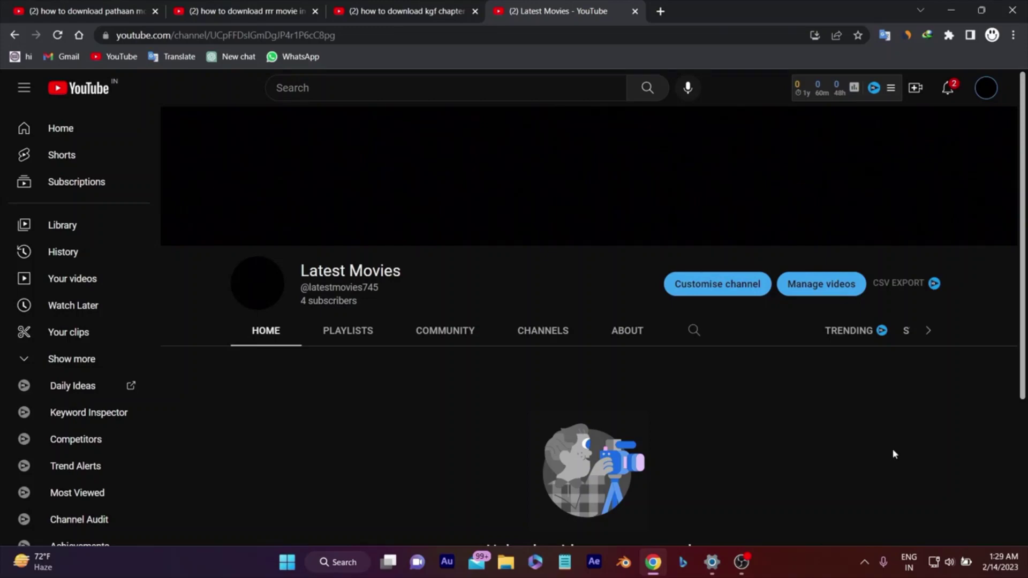
# - Switch to YouTube and compare views and channel subscribers in the "how to download pathaan movie" search results
pyautogui.hotkey('alt', 'Left')
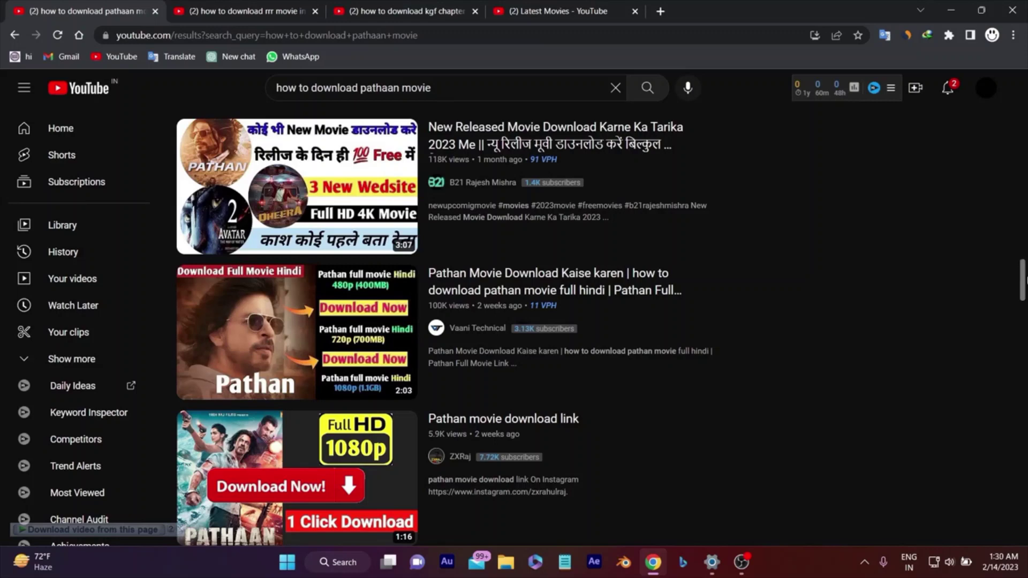
pyautogui.scroll(-5, 448, 292)
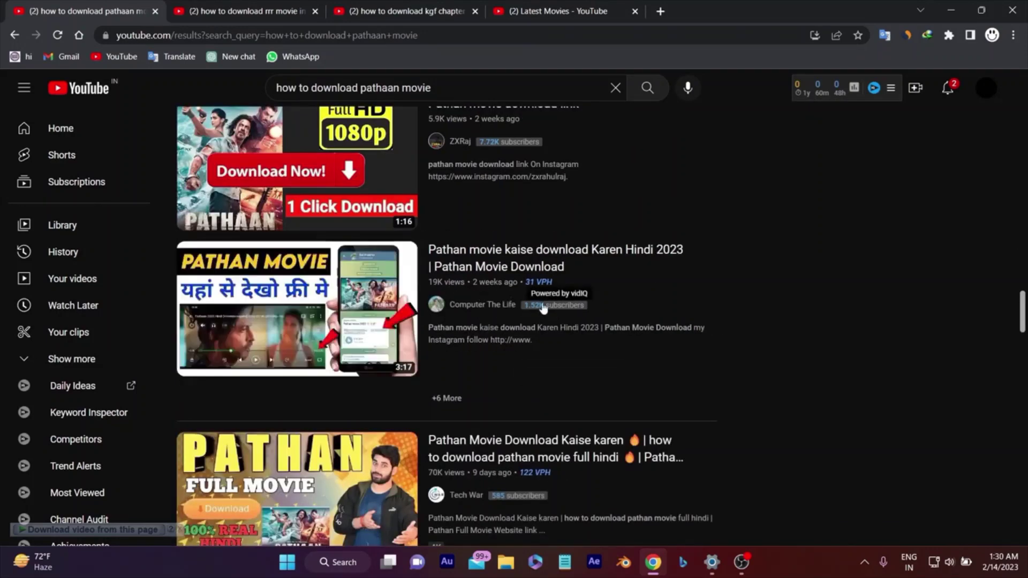
pyautogui.moveTo(474, 462)
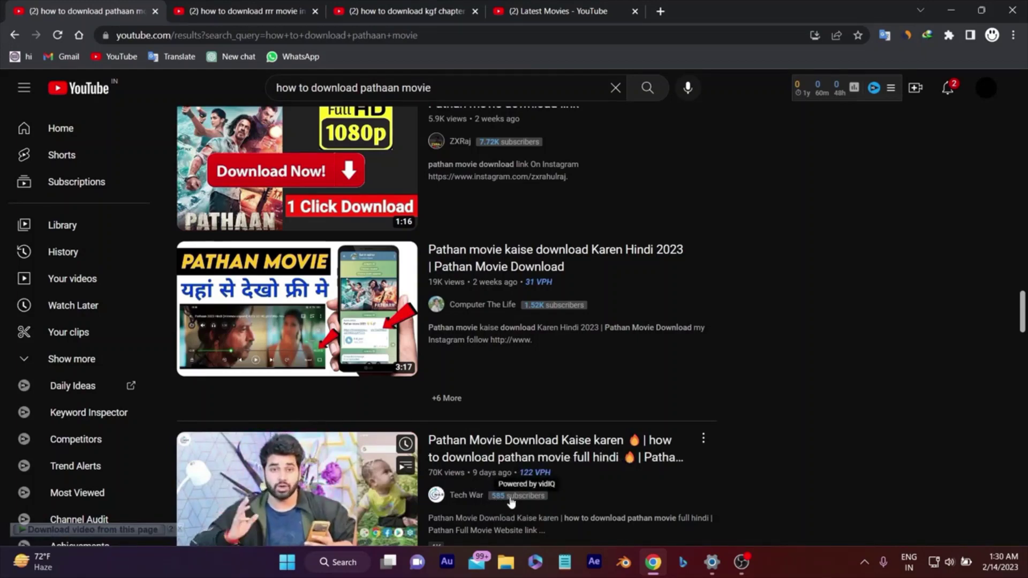
pyautogui.scroll(-8, 511, 501)
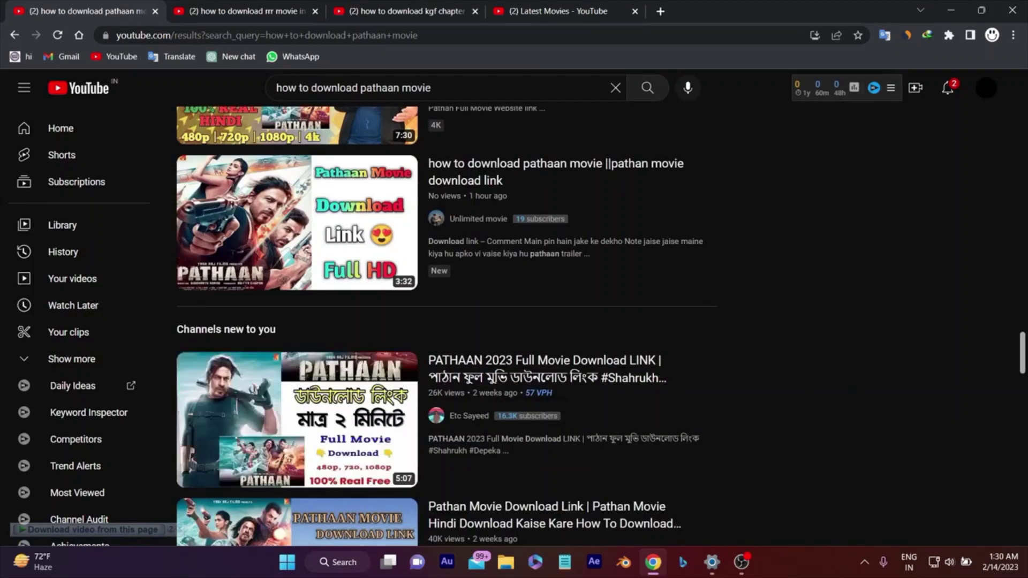
pyautogui.scroll(-4, 434, 337)
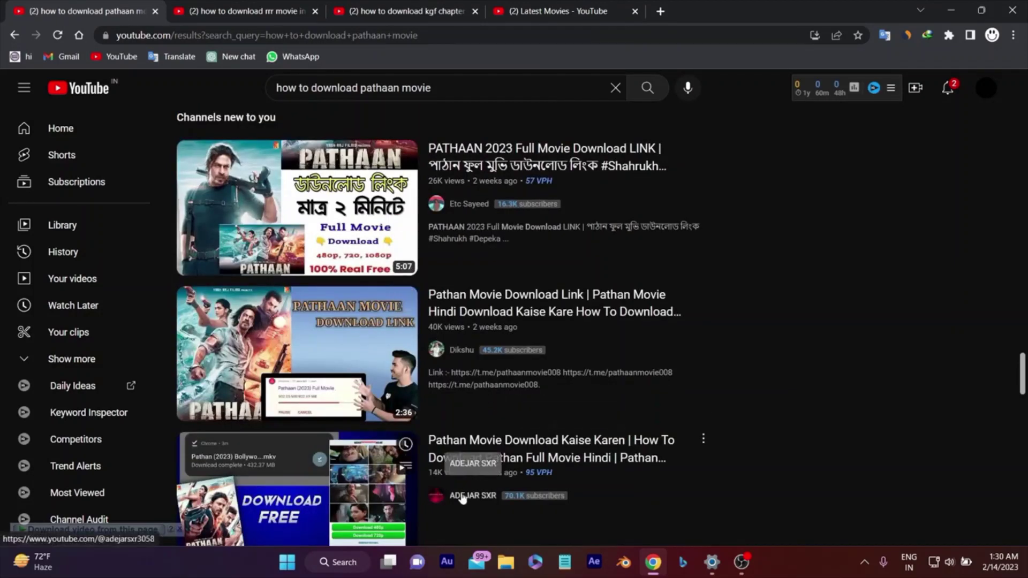
# - Compare views and channel subscribers in the "how to download rrr movie in hindi" search results
pyautogui.hotkey('ctrl', 'Tab')
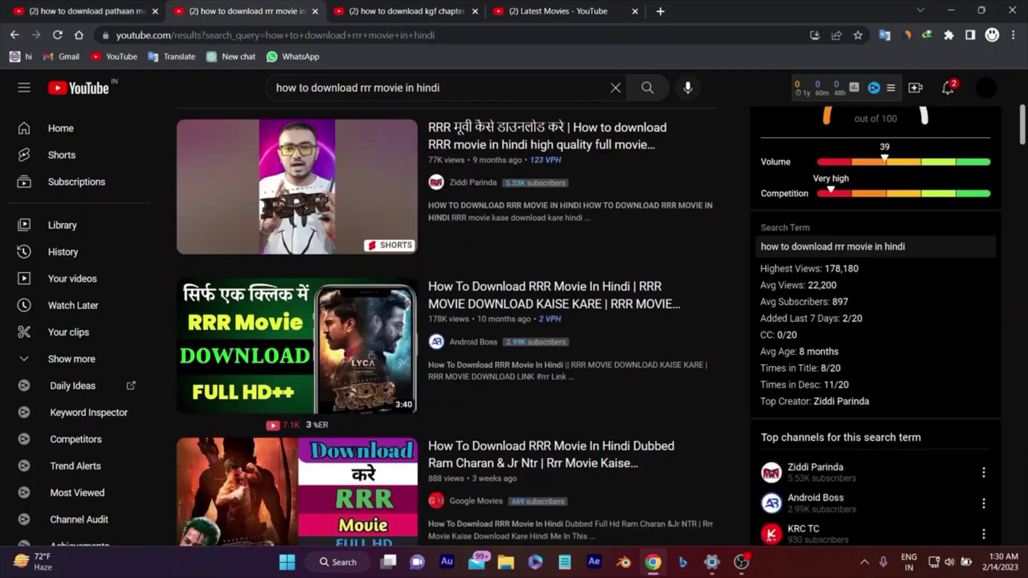
pyautogui.moveTo(442, 332)
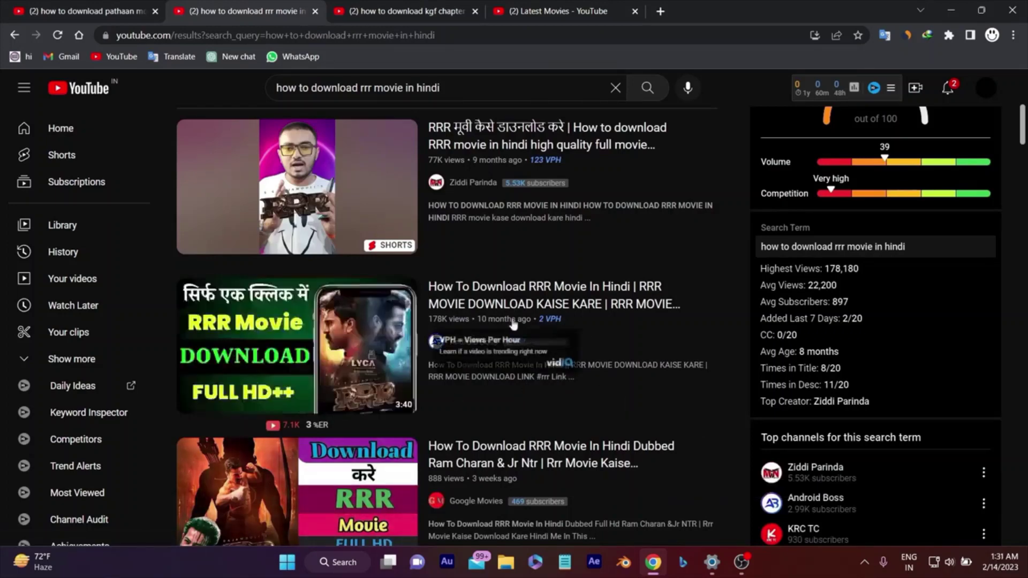
pyautogui.scroll(-3, 527, 336)
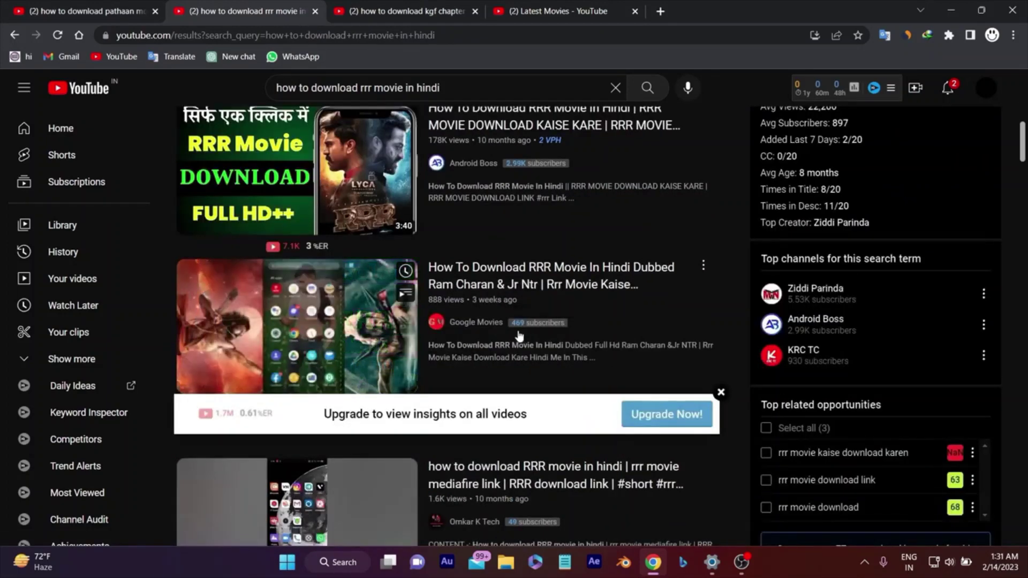
pyautogui.scroll(-6, 521, 308)
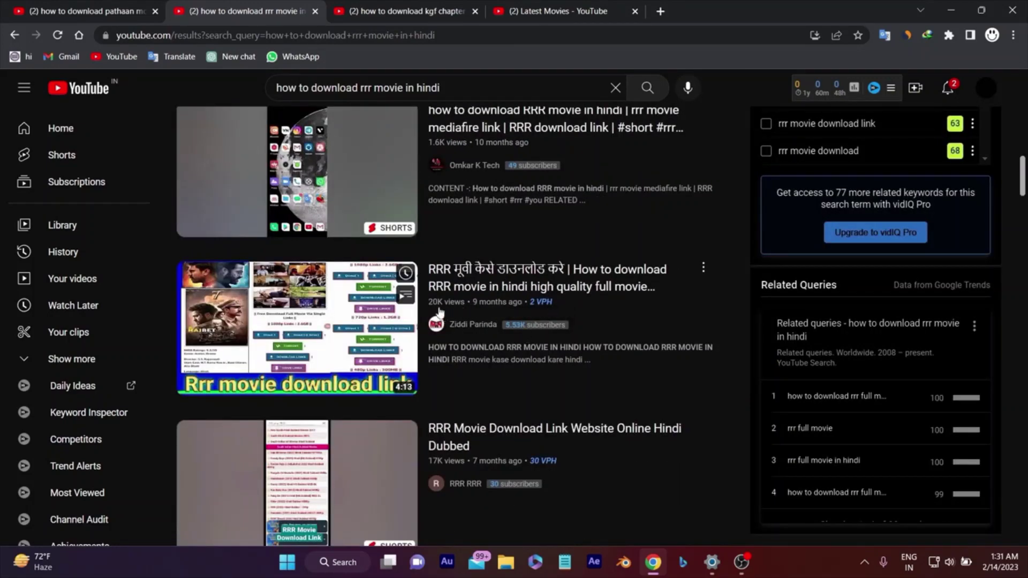
pyautogui.scroll(3, 471, 321)
pyautogui.scroll(5, 502, 366)
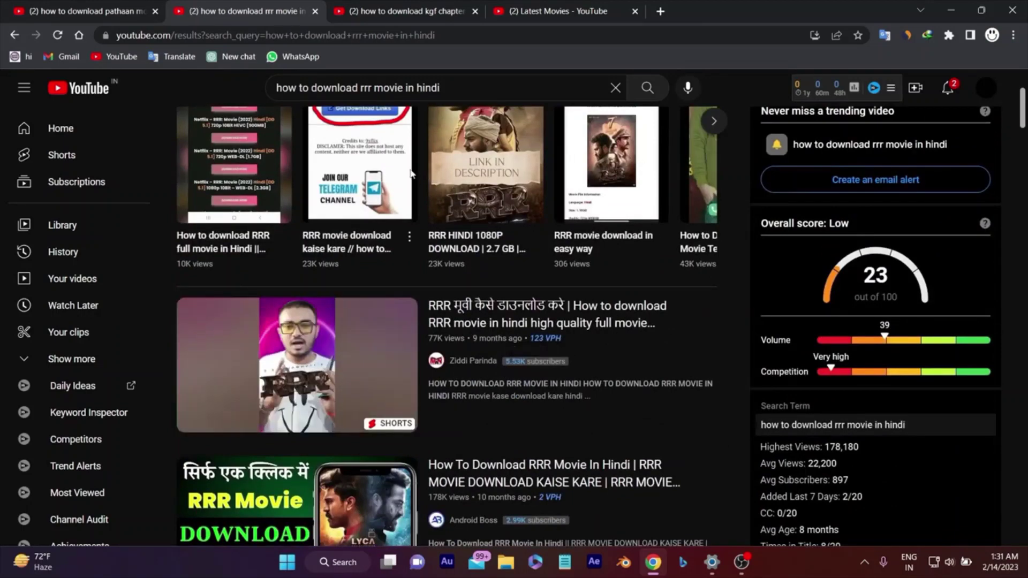
# - Compare views and channel subscribers in the "how to download kgf chapter 2" search results
pyautogui.click(416, 7)
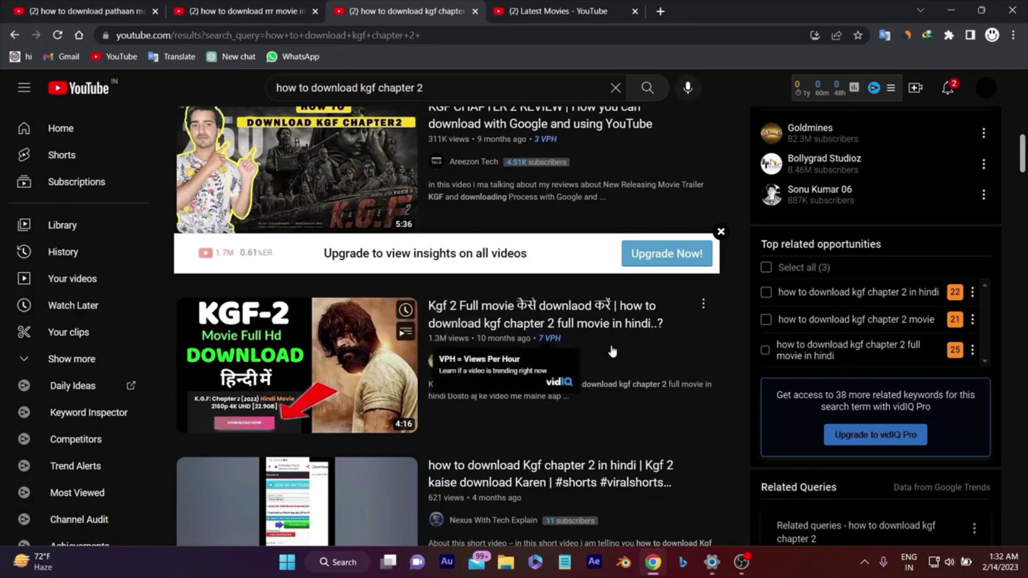
pyautogui.moveTo(443, 158)
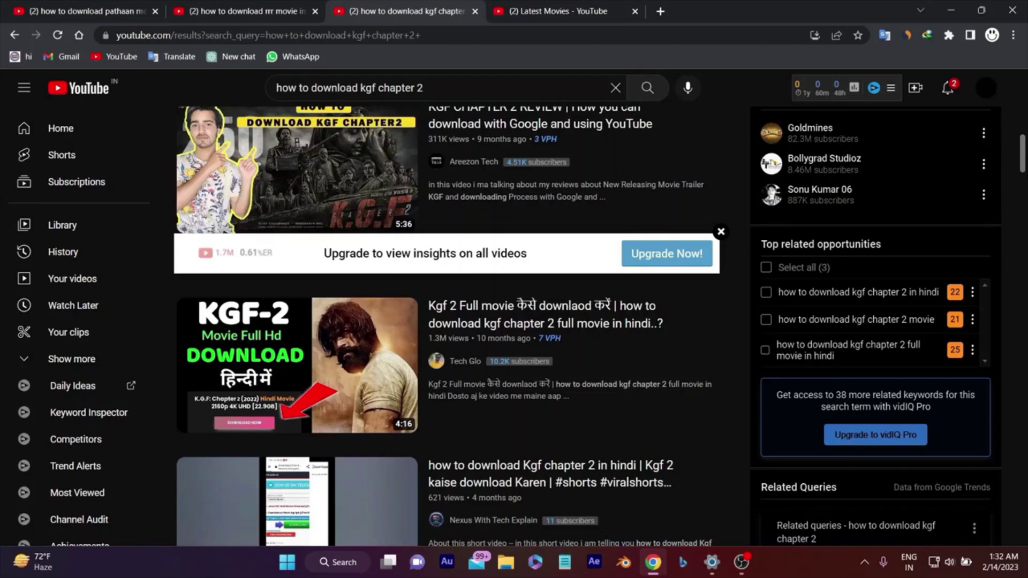
pyautogui.scroll(-5, 420, 373)
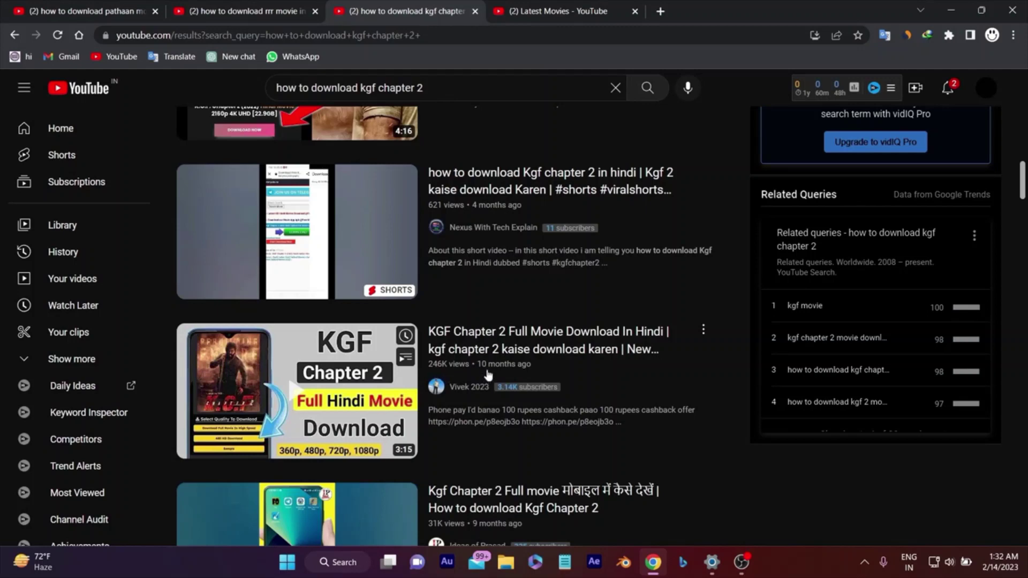
pyautogui.scroll(-1, 520, 403)
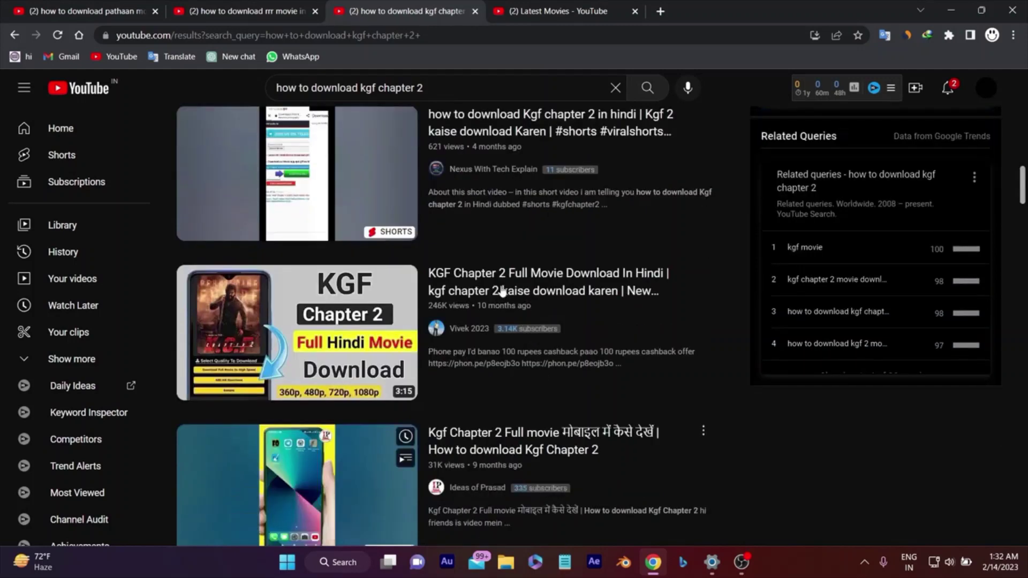
# - Show the Latest Movies channel page and point out the channel's name
pyautogui.click(556, 10)
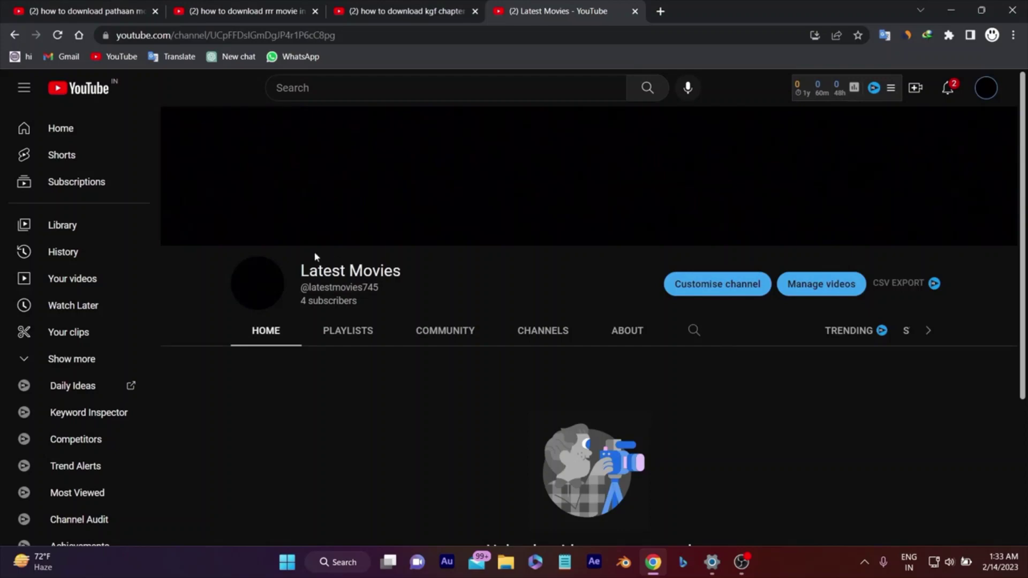
pyautogui.moveTo(402, 271); pyautogui.dragTo(346, 271)
pyautogui.click(437, 289)
# - Revisit the search results for the Pathaan, RRR and KGF Chapter 2 movies
pyautogui.hotkey('ctrl', '1')
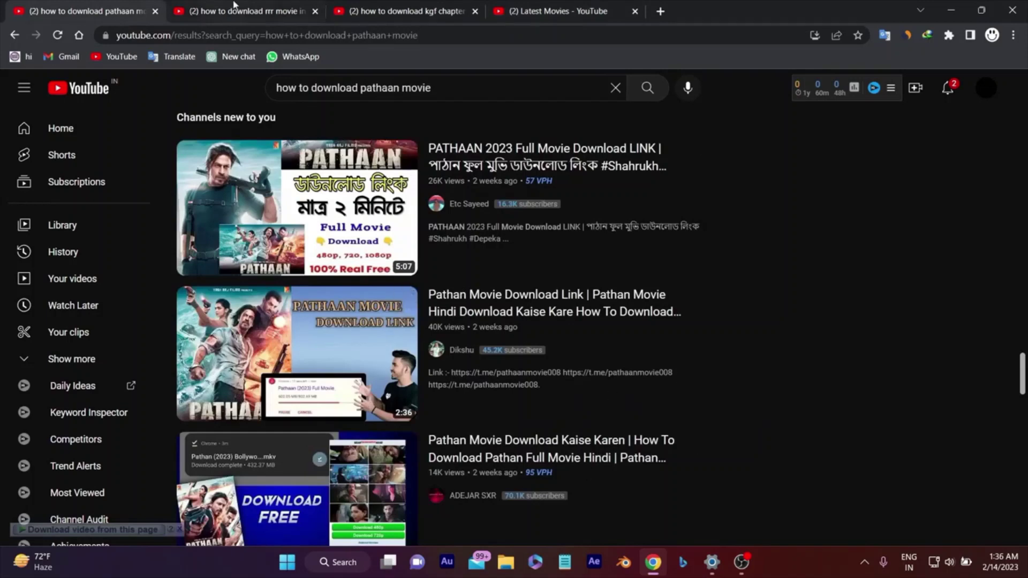
pyautogui.hotkey('ctrl', '2')
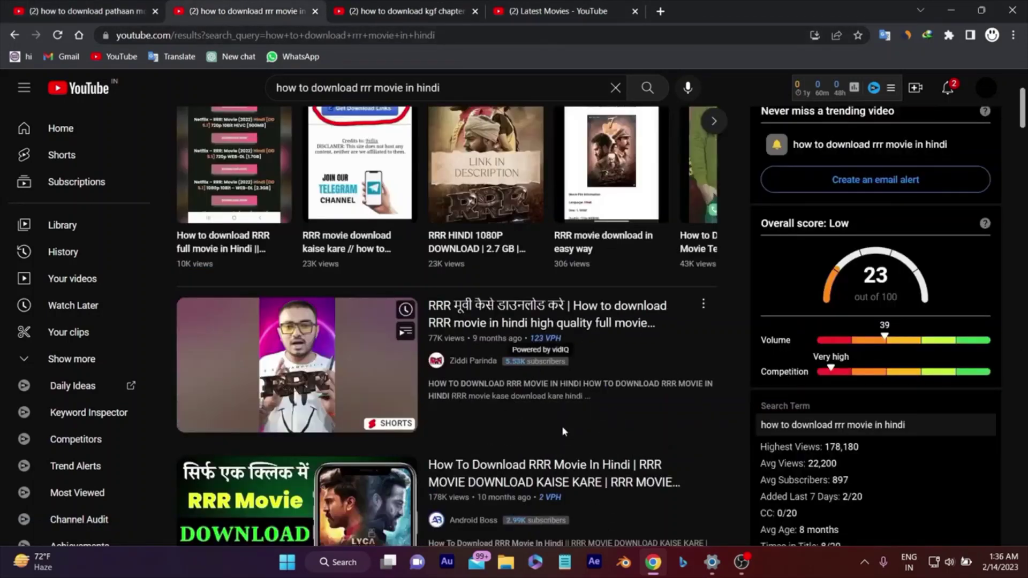
pyautogui.click(407, 10)
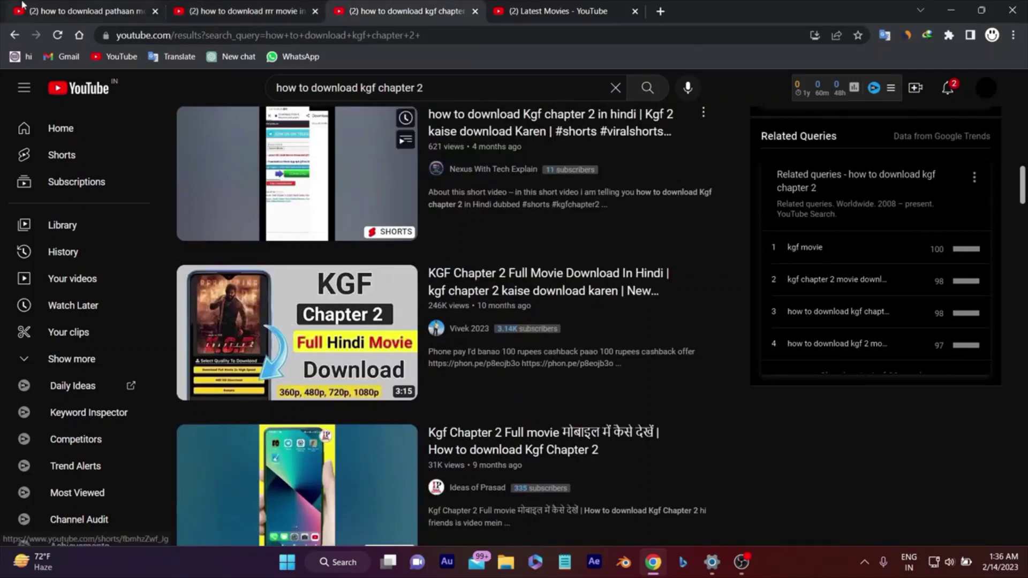
pyautogui.click(71, 7)
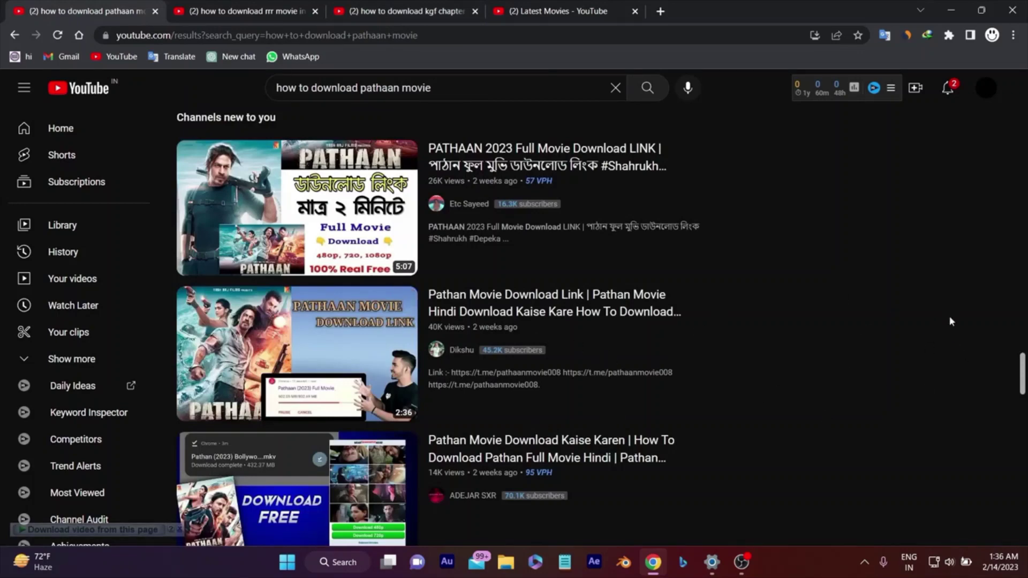
# - Start uploading the video file My Video pathan.mov to the Latest Movies channel
pyautogui.click(551, 10)
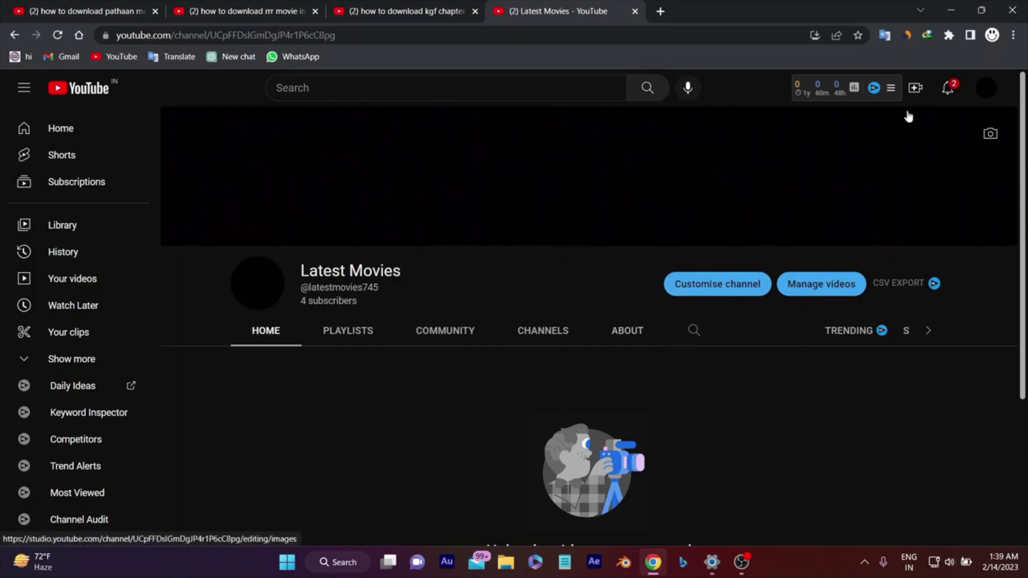
pyautogui.click(914, 89)
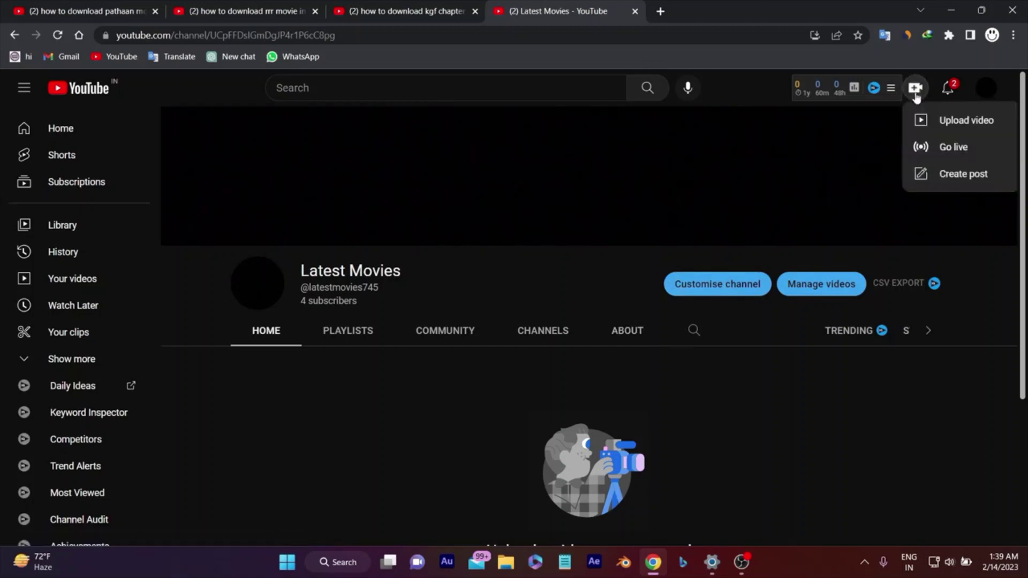
pyautogui.click(932, 118)
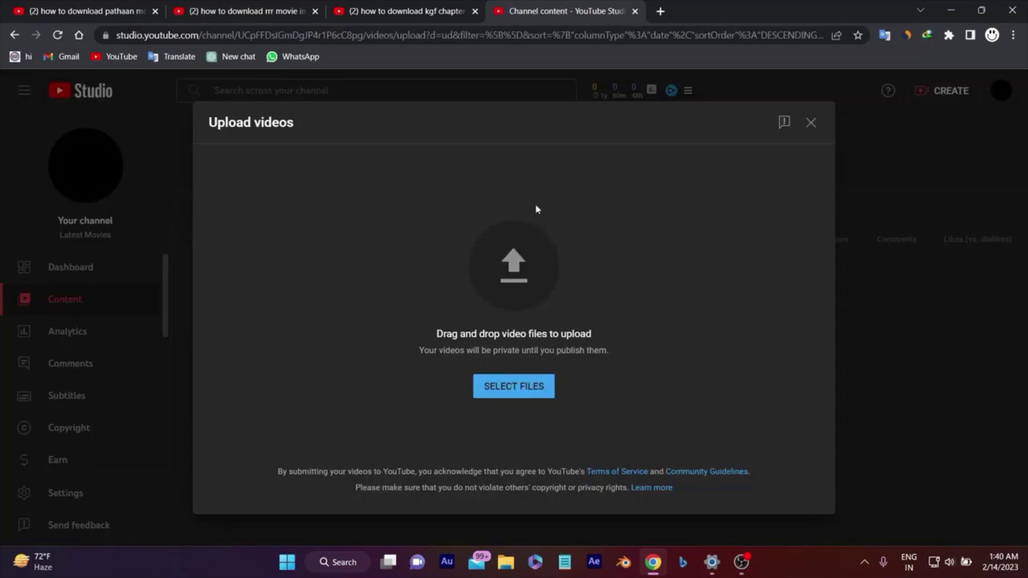
pyautogui.click(512, 389)
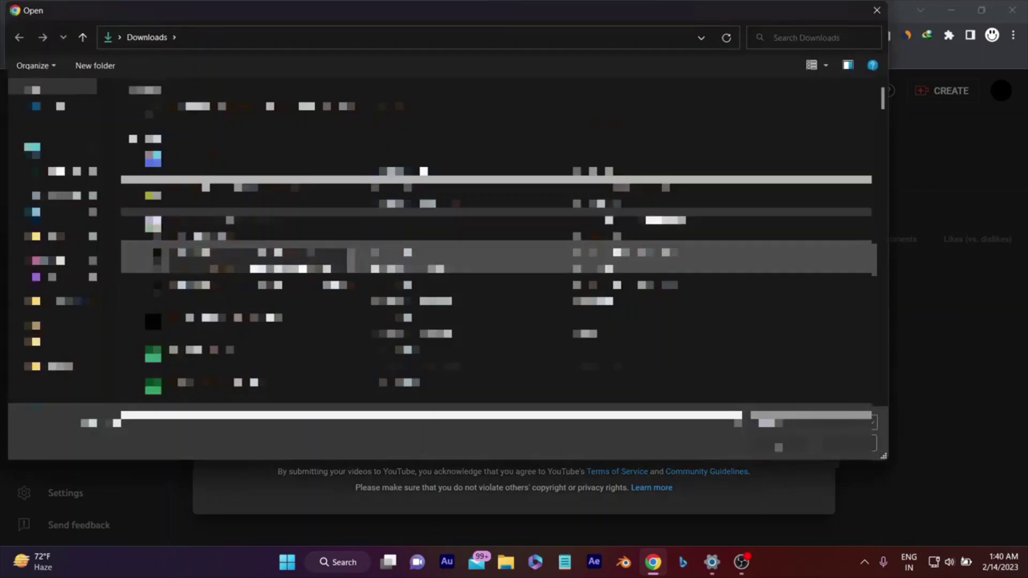
pyautogui.click(53, 236)
pyautogui.doubleClick(152, 137)
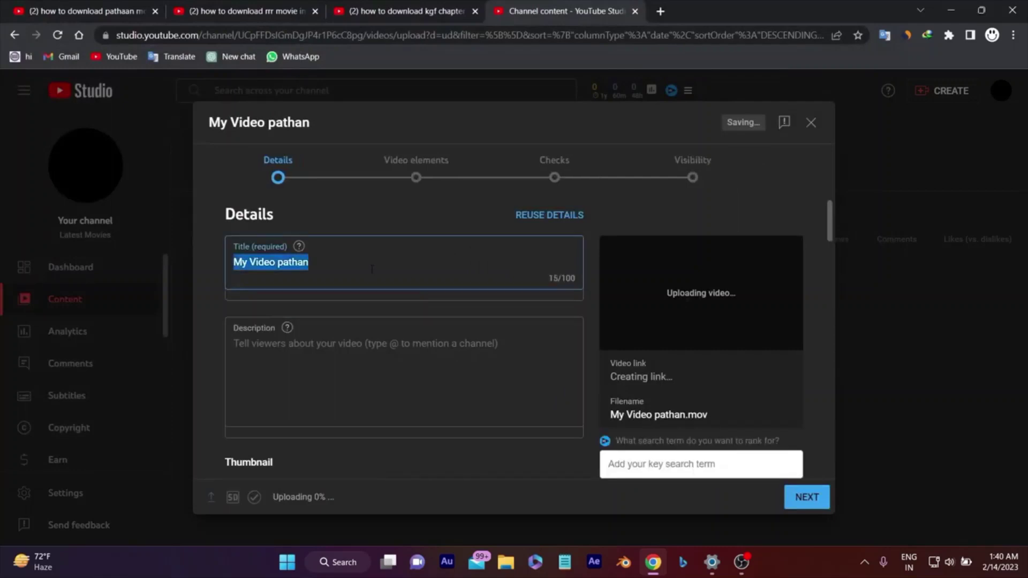
# - Set the video title to "How to Download Pathaan Movie | Pathaan Movie Download Kaise Kare | Pathaan Movie Download Link"
pyautogui.scroll(-15, 373, 399)
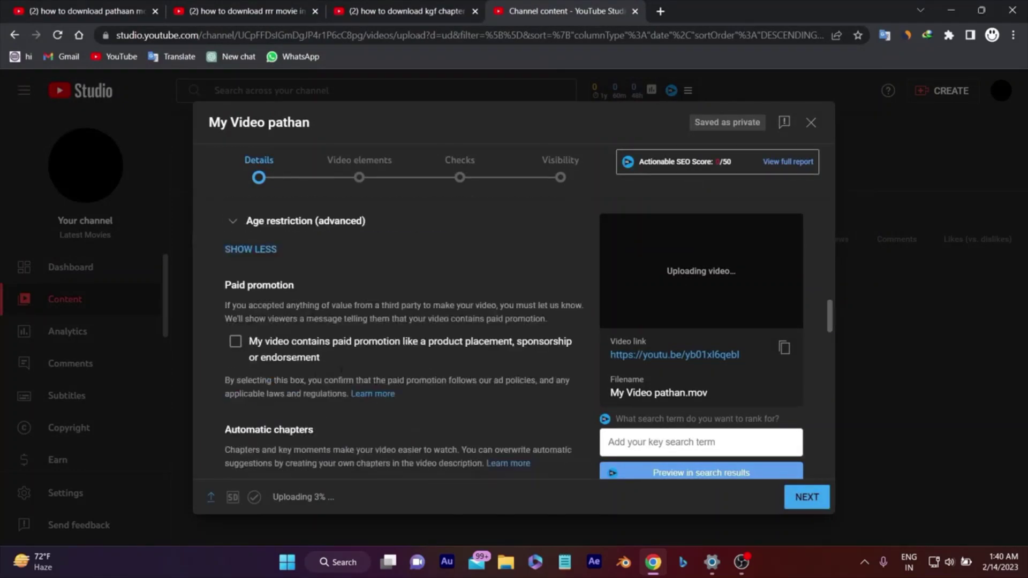
pyautogui.scroll(15, 364, 375)
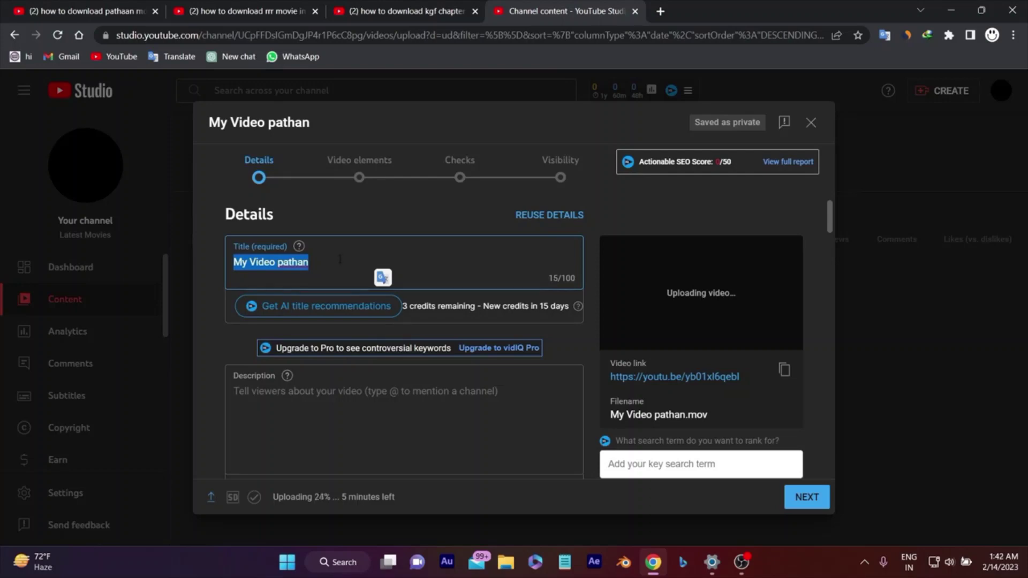
pyautogui.click(108, 8)
pyautogui.press('BackSpace')
pyautogui.write('How to Download')
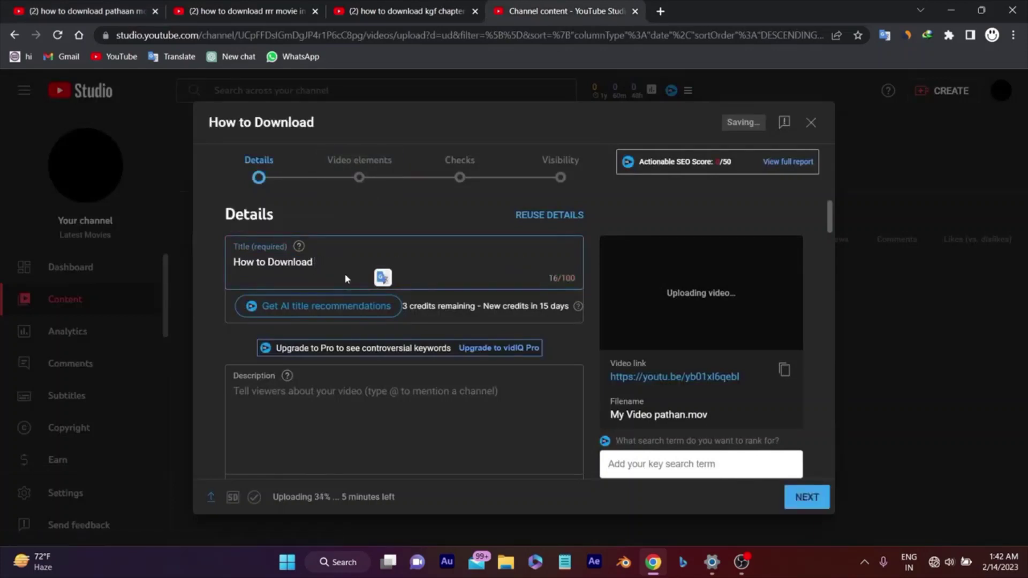
pyautogui.write('Pathaan Movie')
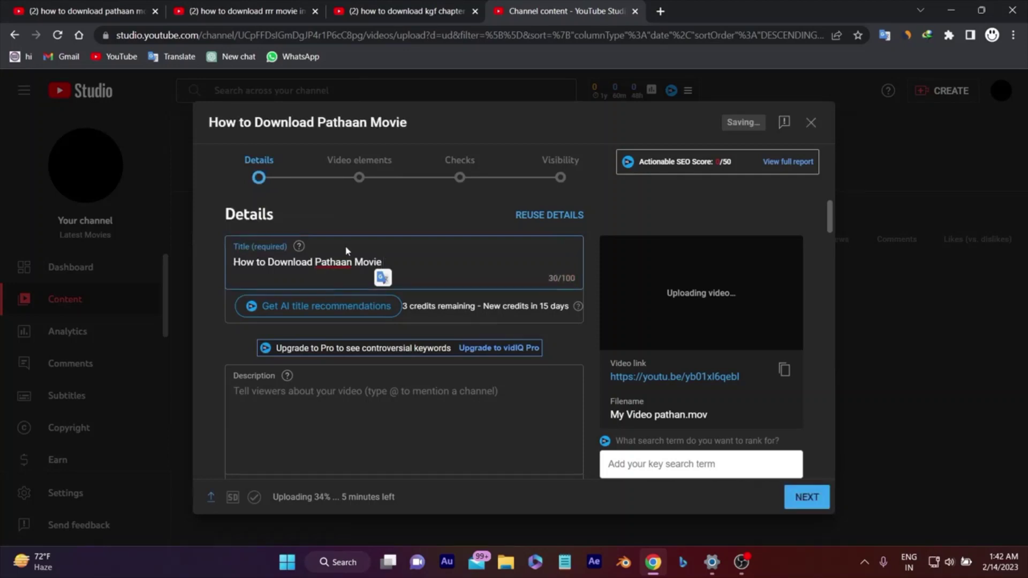
pyautogui.write('|')
pyautogui.write('Pathaan Movie Download Kaise Kar')
pyautogui.write('e')
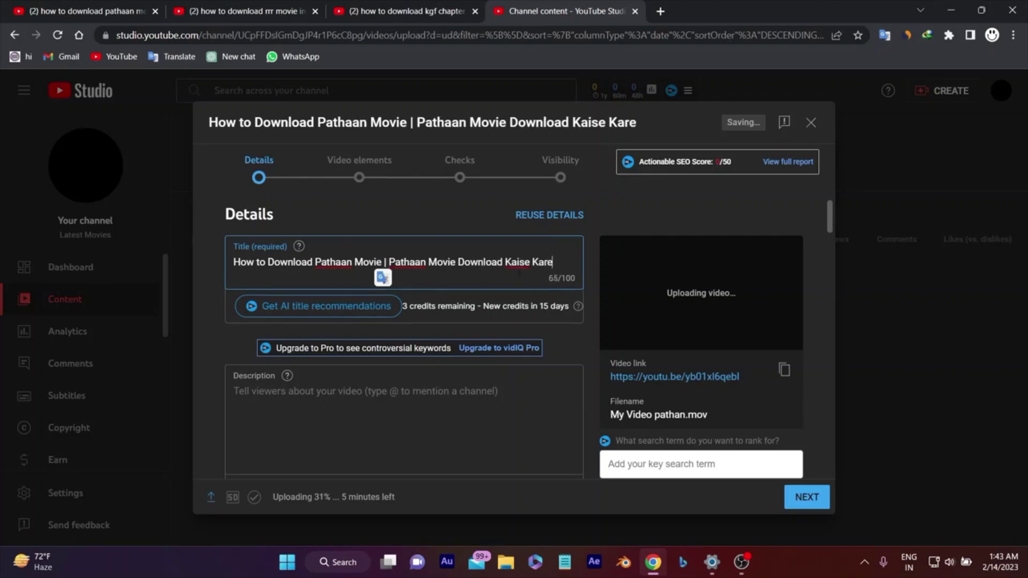
pyautogui.write(' |')
pyautogui.write('Pathaan Movie Download Link')
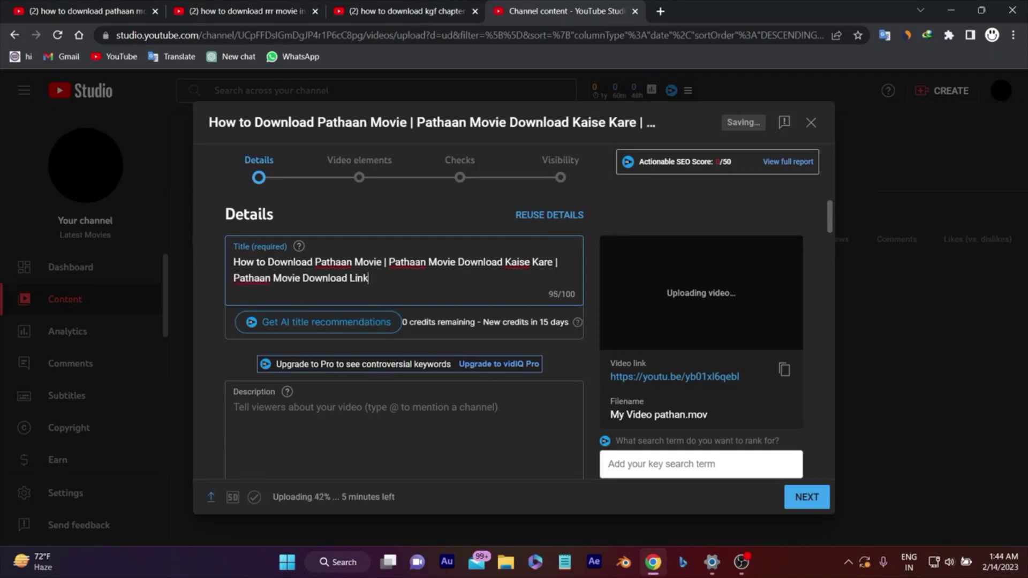
# - Copy the full video title into the description and add blank lines below it
pyautogui.click(401, 410)
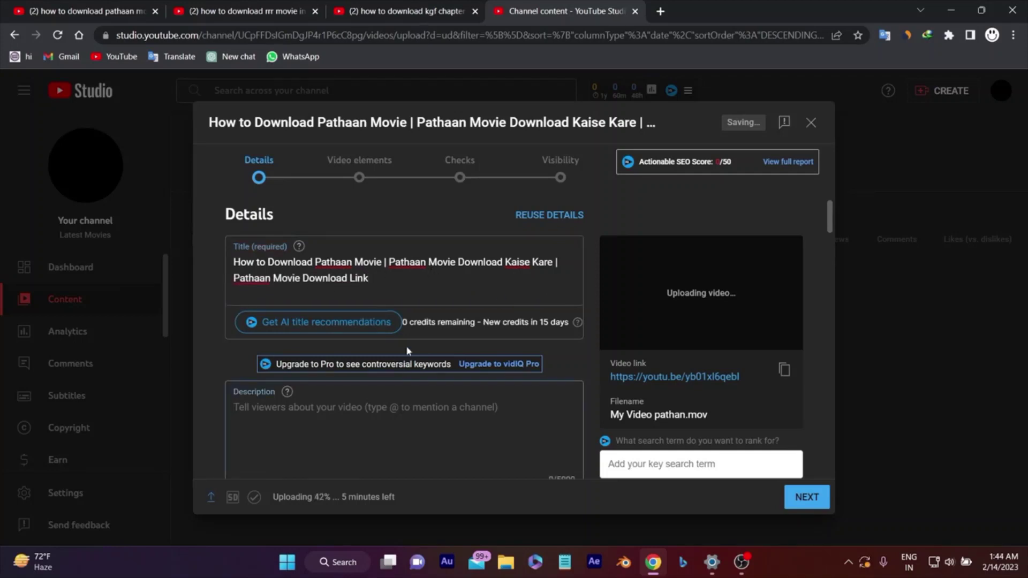
pyautogui.moveTo(368, 279); pyautogui.dragTo(230, 263)
pyautogui.hotkey('ctrl', 'c')
pyautogui.click(375, 428)
pyautogui.hotkey('ctrl', 'v')
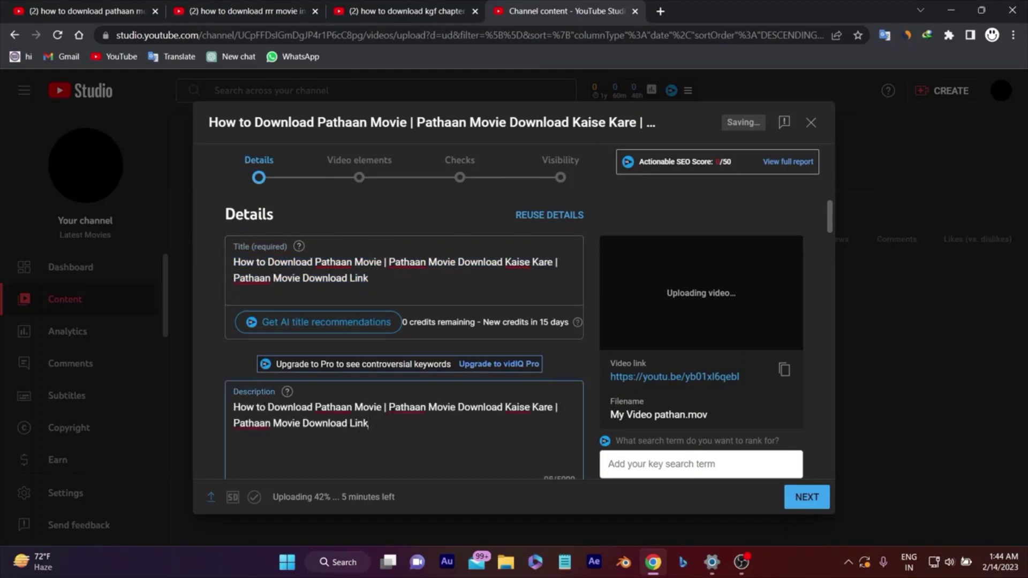
pyautogui.press('Return')
pyautogui.press('Return')
# - Search the web for "h supertools" in a new browser tab and open the H-supertools website
pyautogui.hotkey('ctrl', 't')
pyautogui.write('h su')
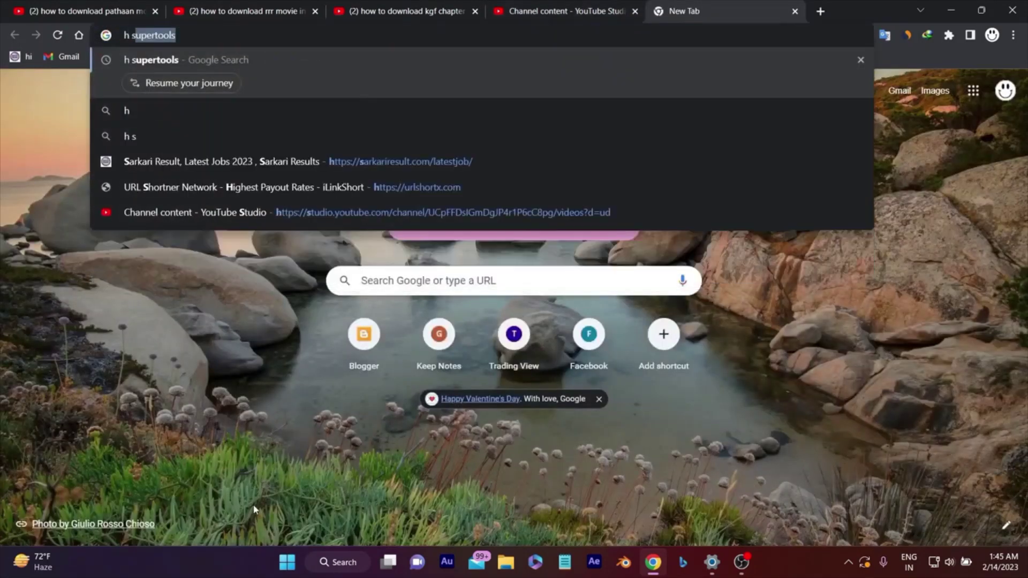
pyautogui.write('per')
pyautogui.press('Return')
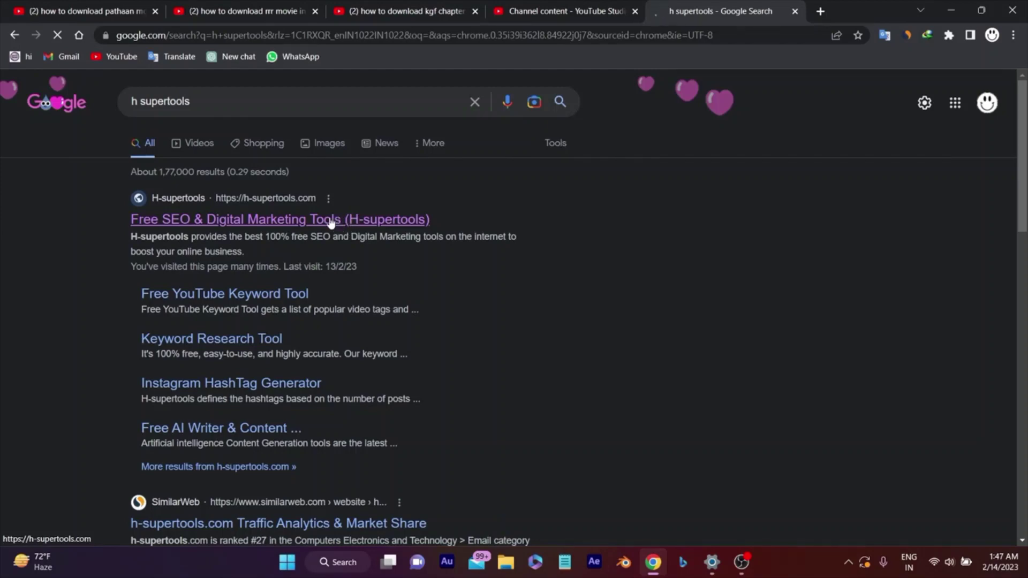
pyautogui.click(424, 221)
# - Open the YouTube Keyword Tool from the Free YouTube Tools on the H-supertools website
pyautogui.scroll(-6, 564, 348)
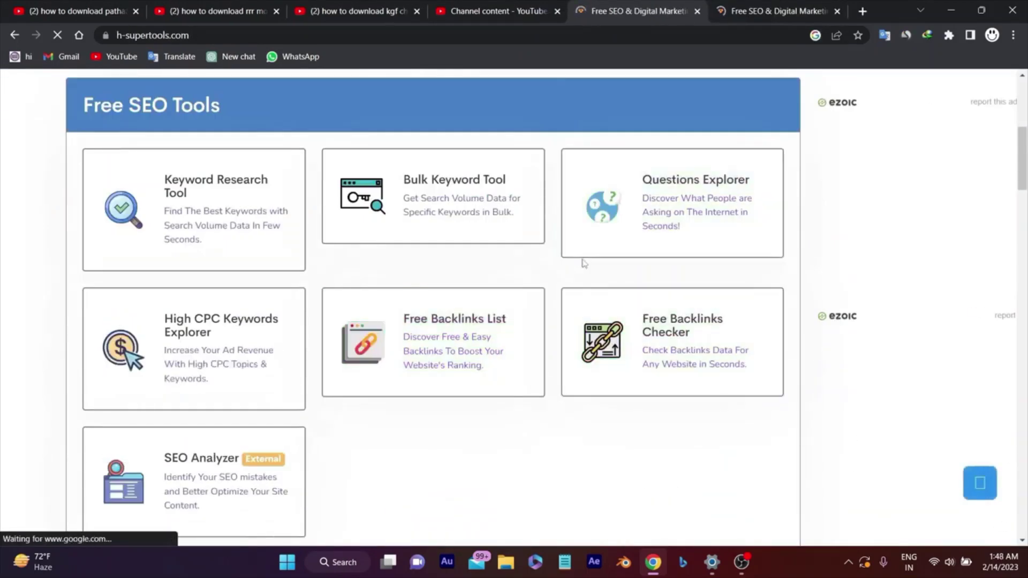
pyautogui.scroll(-5, 349, 383)
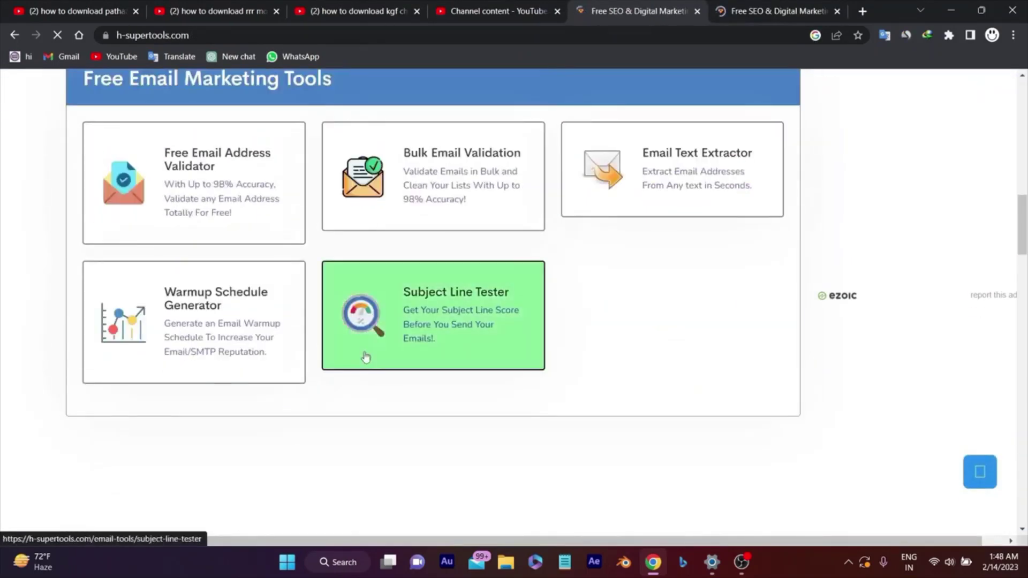
pyautogui.scroll(-5, 418, 385)
pyautogui.scroll(-15, 409, 285)
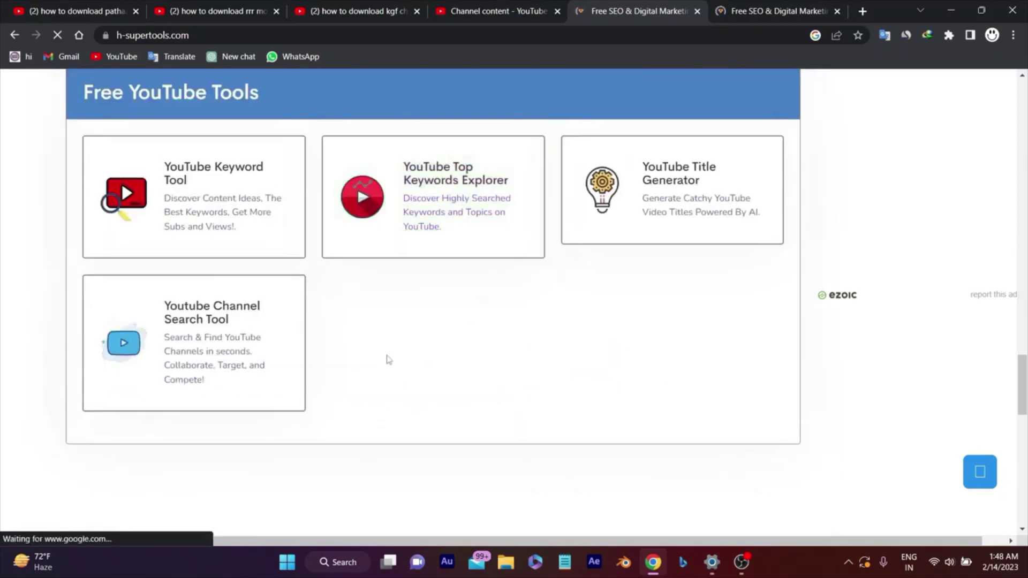
pyautogui.click(204, 193)
pyautogui.click(321, 360)
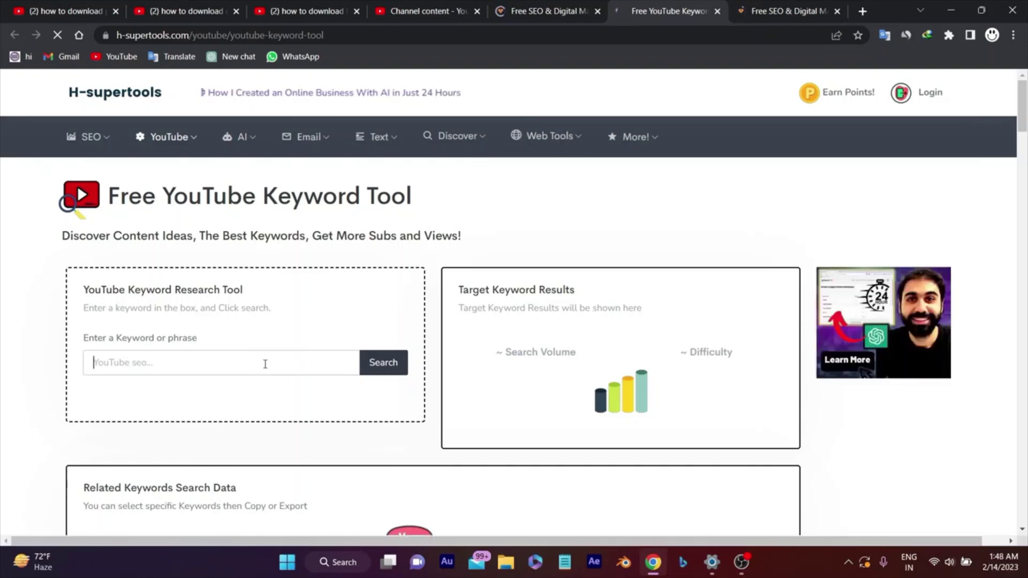
pyautogui.scroll(-3, 265, 365)
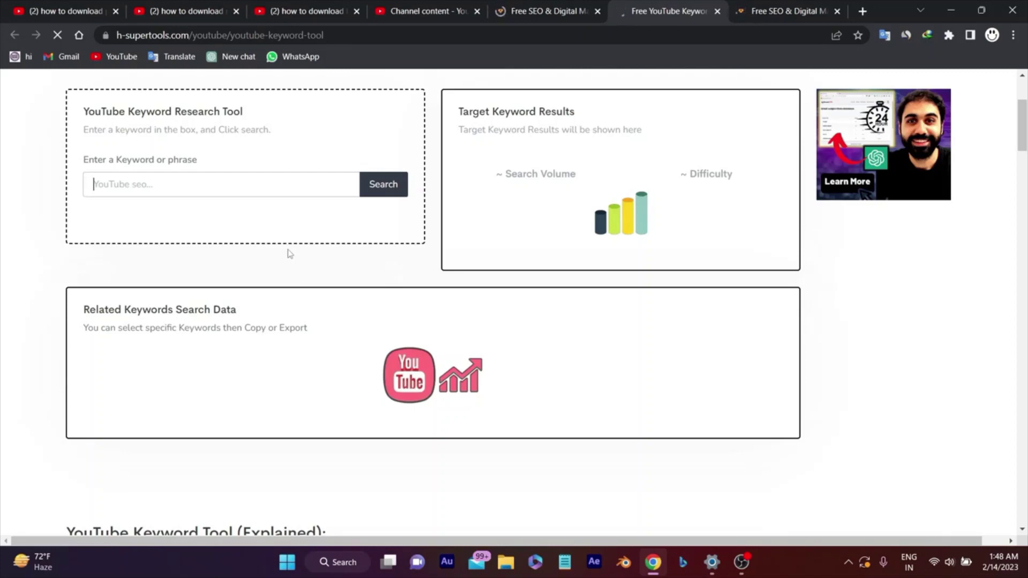
# - Copy "How to Download Pathaan Movie" from the video title and search for it in the YouTube Keyword Tool
pyautogui.hotkey('ctrl', '4')
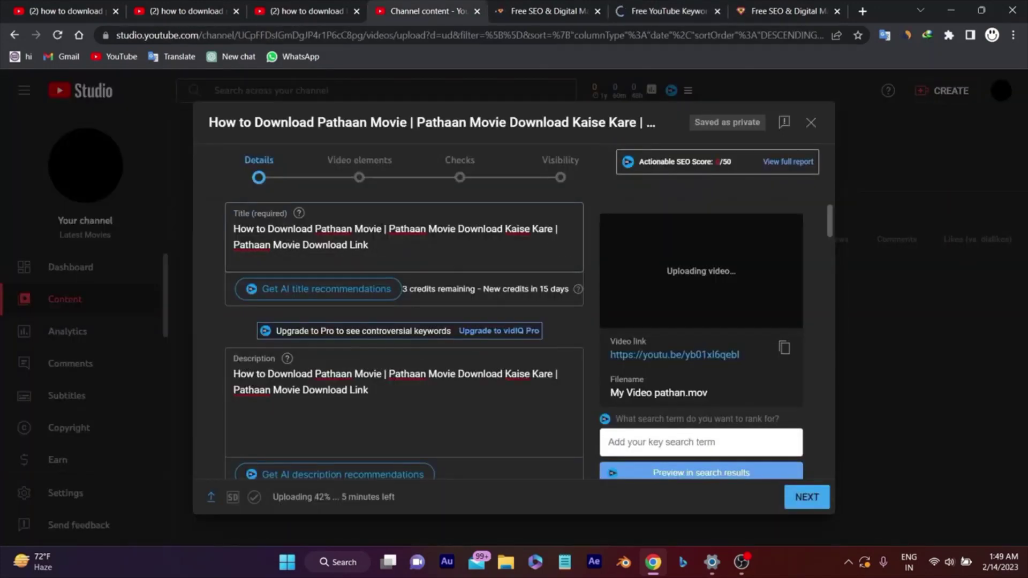
pyautogui.moveTo(381, 229); pyautogui.dragTo(215, 229)
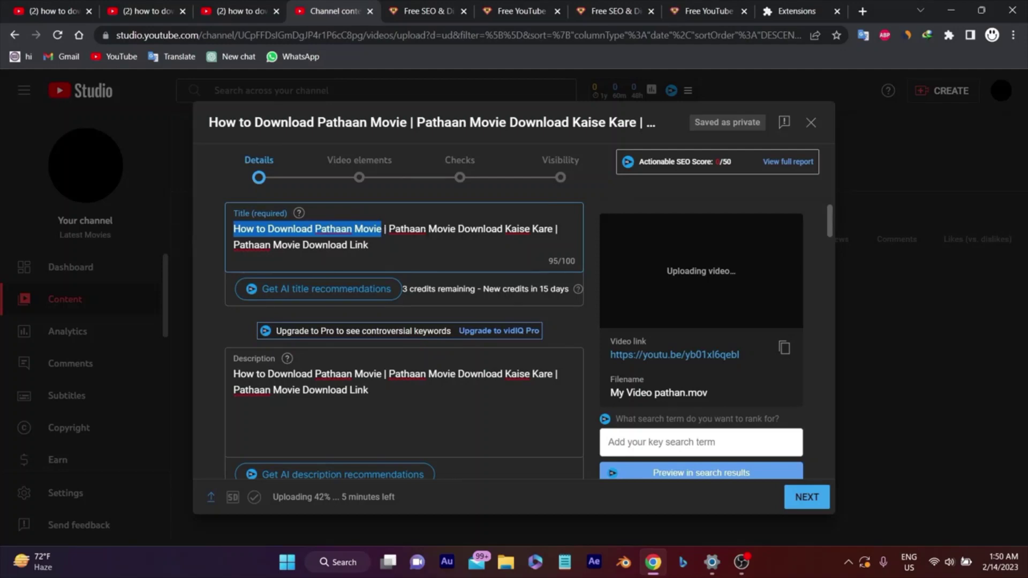
pyautogui.click(702, 11)
pyautogui.click(156, 354)
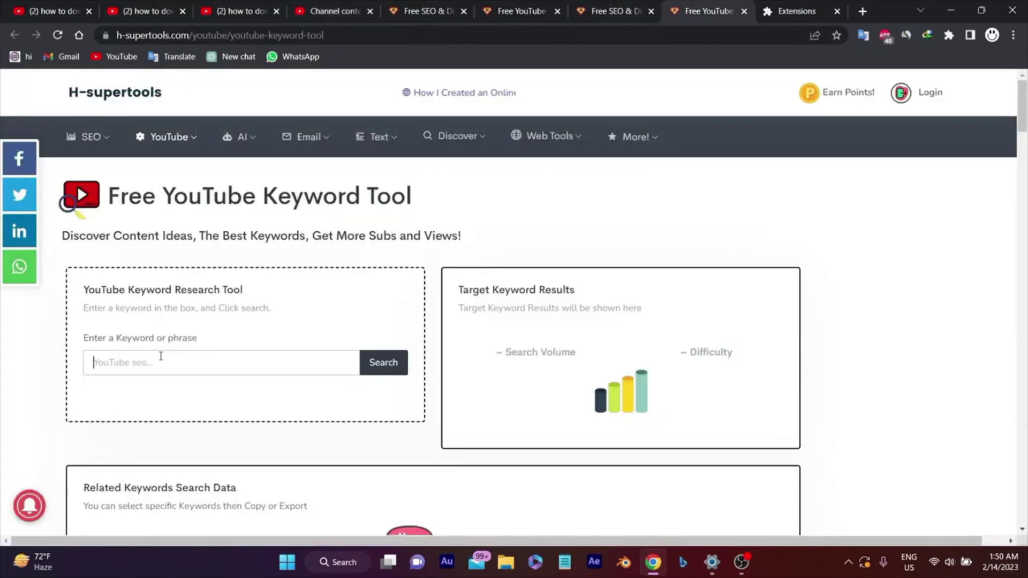
pyautogui.hotkey('ctrl', 'v')
pyautogui.click(384, 363)
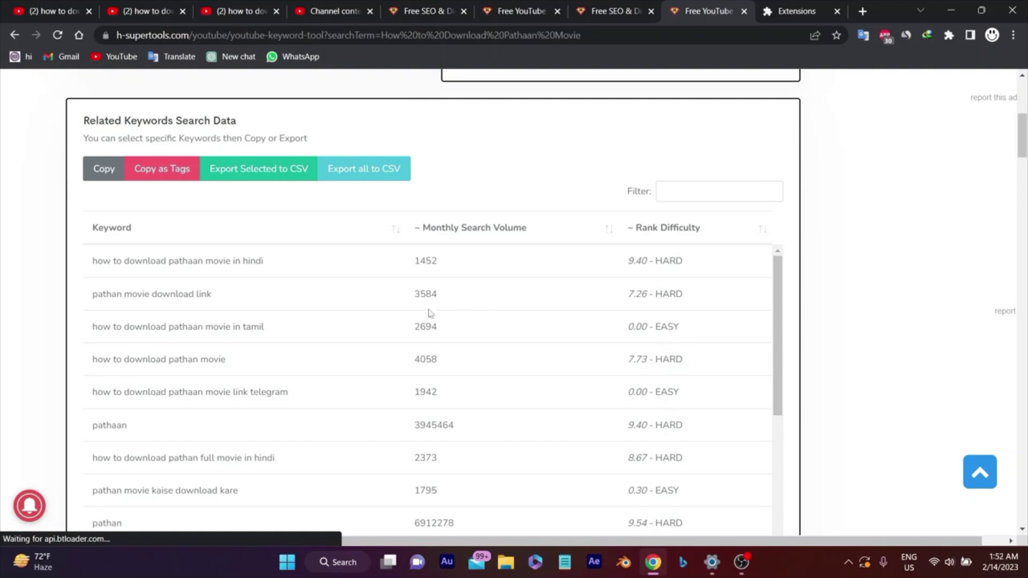
# - Select the related keywords, from "how to download pathaan movie in hindi" through "pathaan movie download link", and copy them
pyautogui.click(342, 268)
pyautogui.click(324, 304)
pyautogui.click(312, 327)
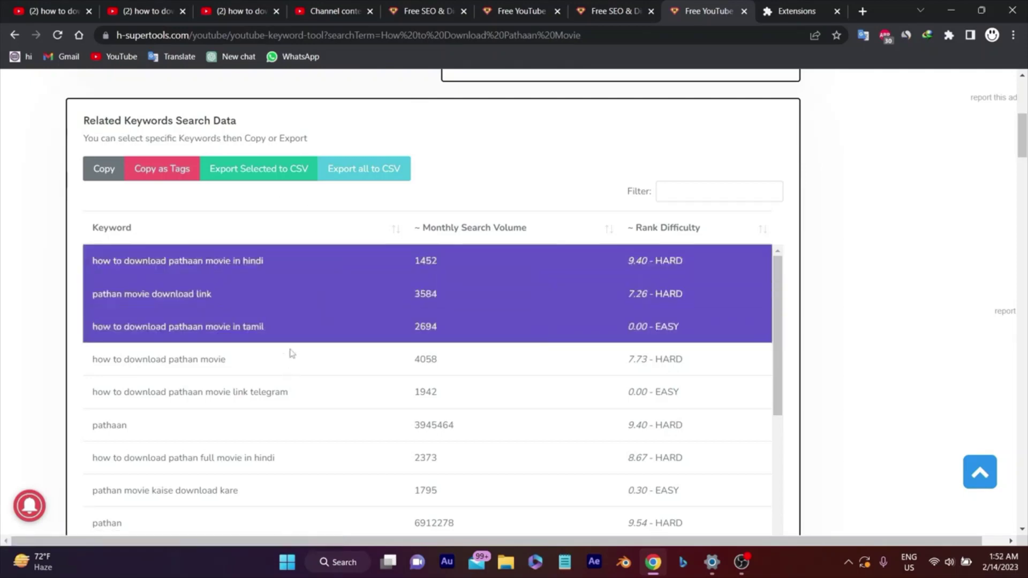
pyautogui.click(292, 353)
pyautogui.scroll(-3, 284, 348)
pyautogui.scroll(3, 282, 346)
pyautogui.scroll(-5, 267, 380)
pyautogui.click(306, 268)
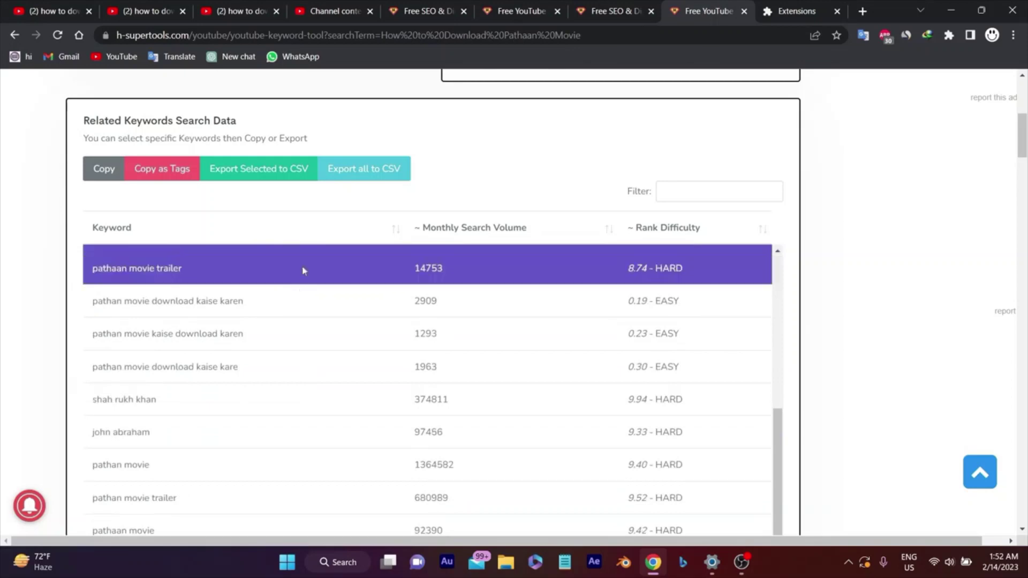
pyautogui.click(299, 303)
pyautogui.click(296, 334)
pyautogui.click(298, 367)
pyautogui.scroll(3, 271, 303)
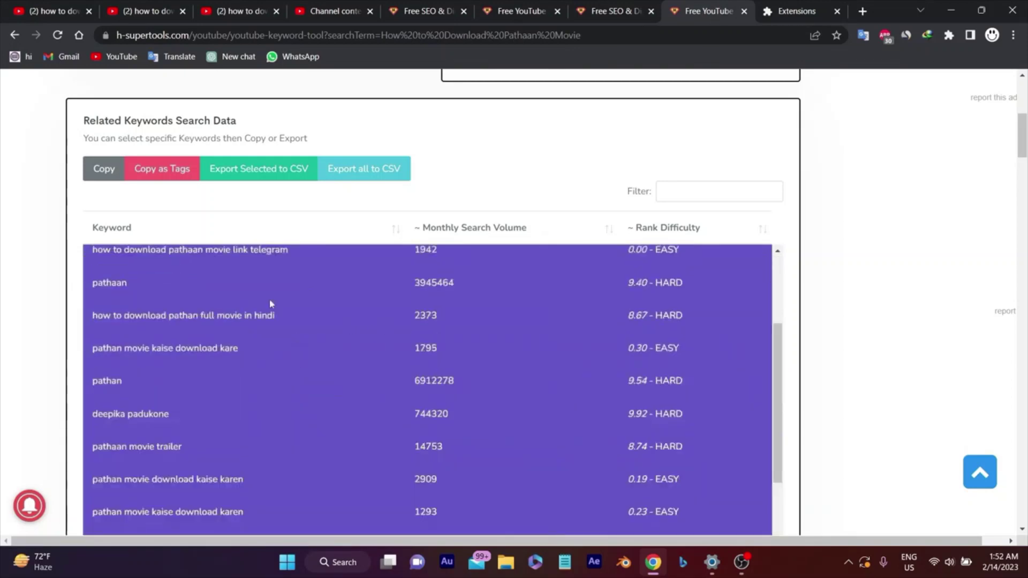
pyautogui.scroll(3, 103, 349)
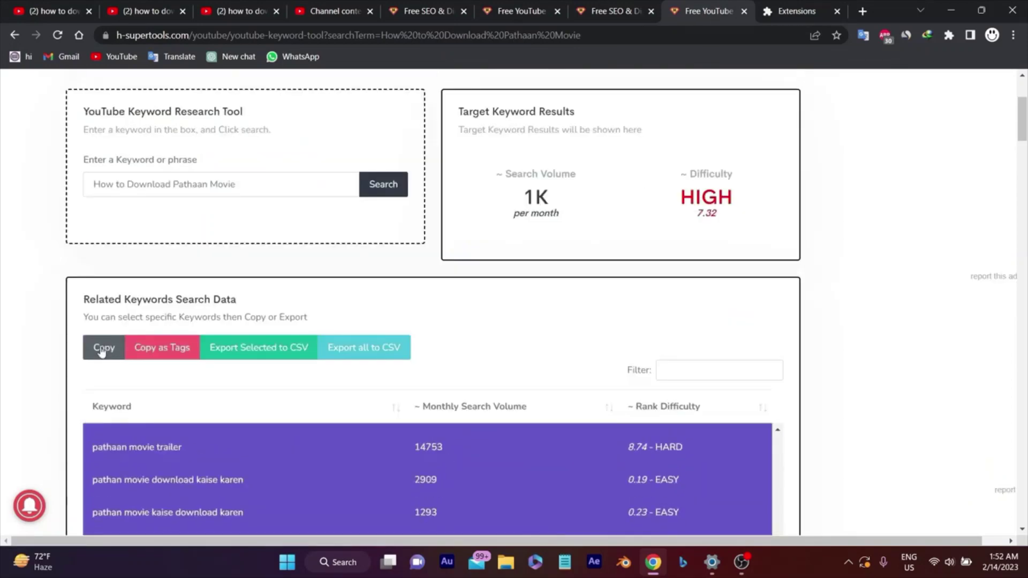
pyautogui.click(101, 353)
# - Paste the copied keyword list into the video description below the title text and add a blank line after it
pyautogui.click(332, 10)
pyautogui.scroll(-3, 374, 397)
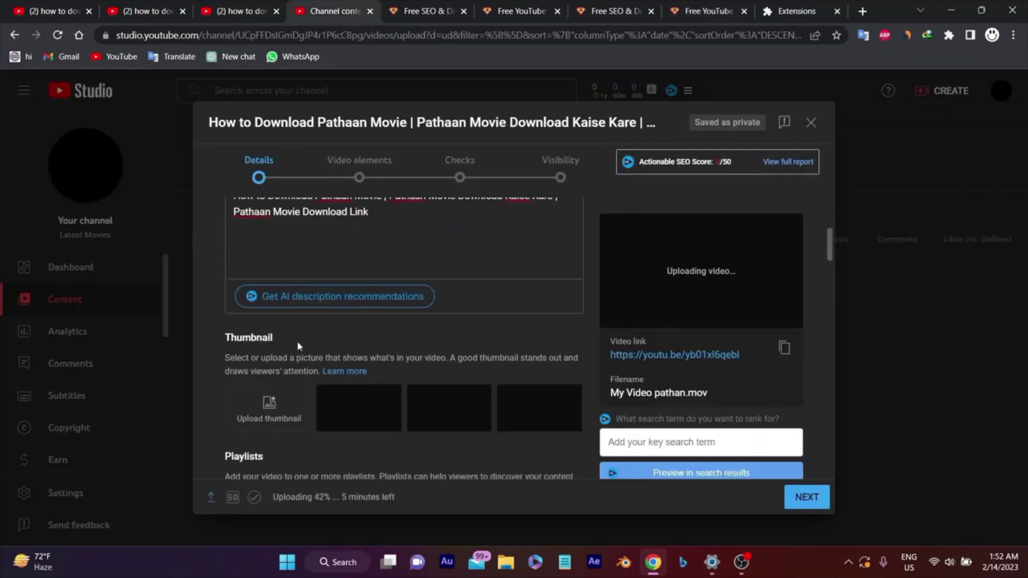
pyautogui.hotkey('ctrl', 'v')
pyautogui.press('Return')
pyautogui.press('Return')
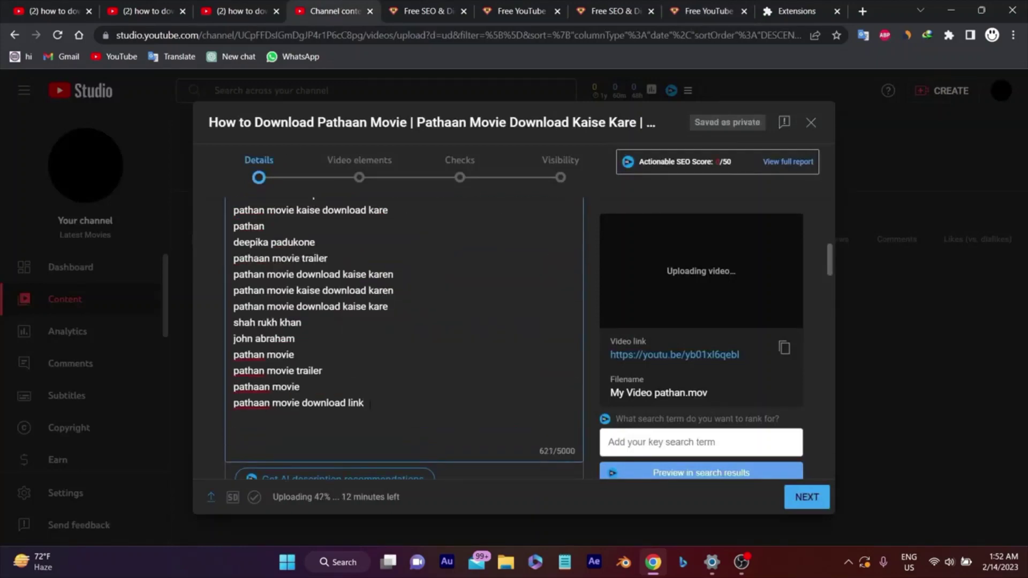
# - Add the hashtags #pathaanmovie, #pathaanmovieindownload and #pathaanmoviedownloadlink at the end of the video description
pyautogui.write('#')
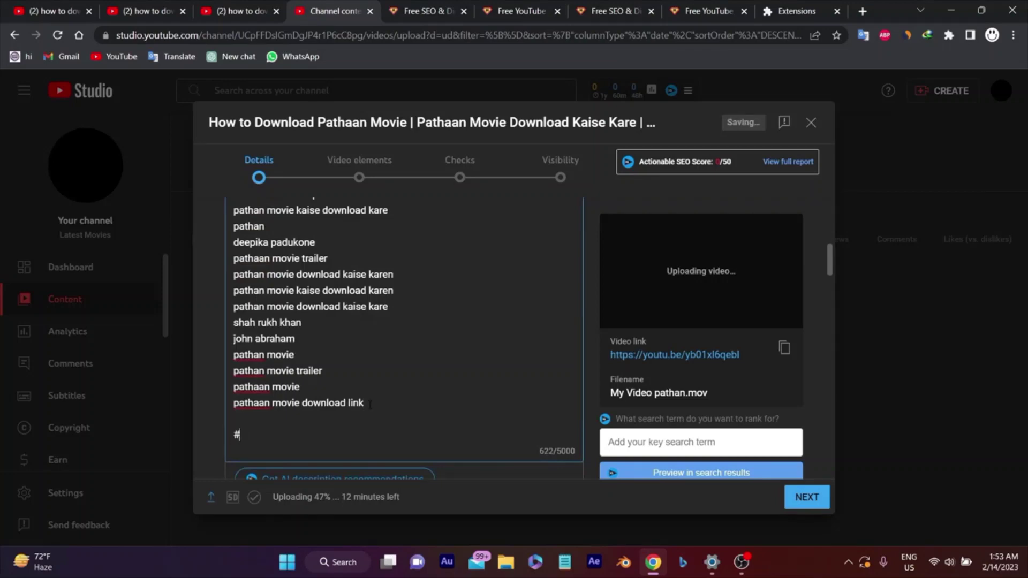
pyautogui.write('pathaanmovie #')
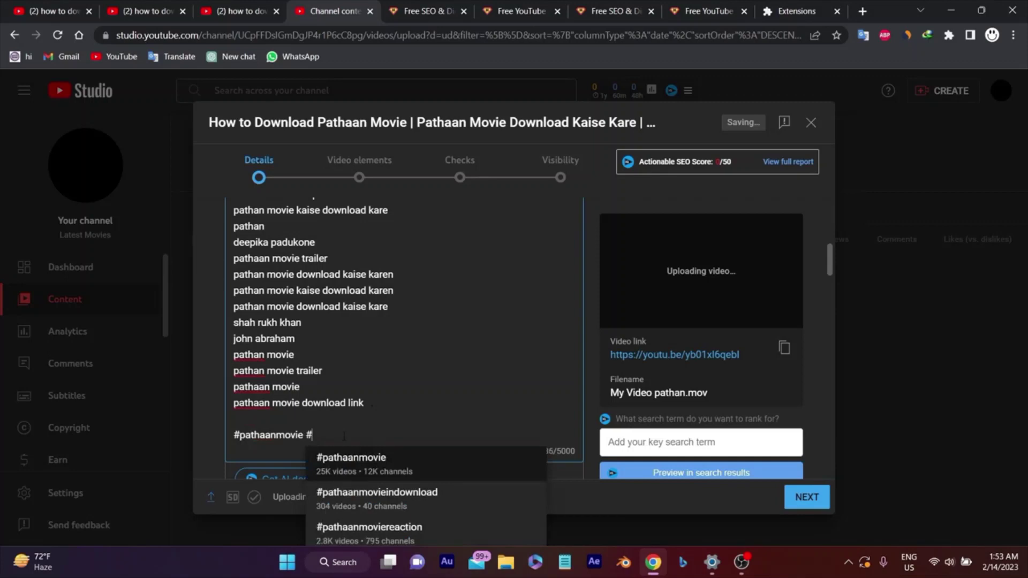
pyautogui.click(373, 492)
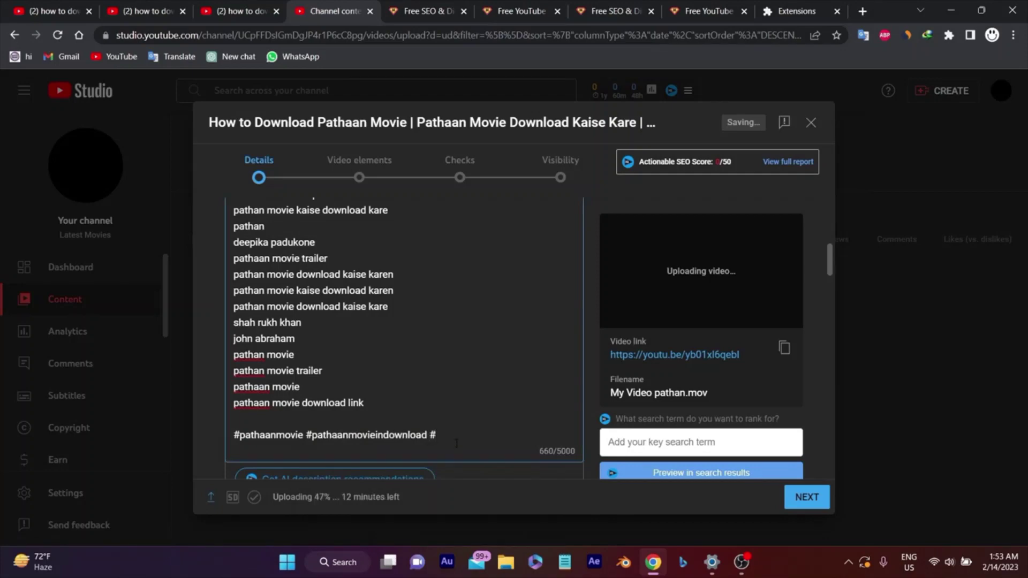
pyautogui.write('#pathaanmoviedownloadlink')
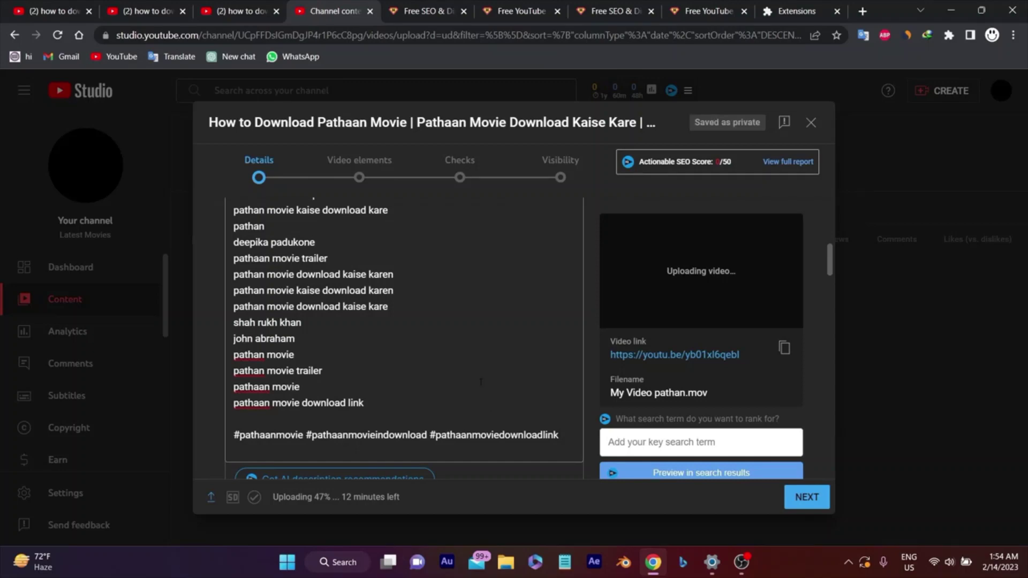
# - Search the web for "canva" in a new browser tab
pyautogui.scroll(6, 464, 364)
pyautogui.scroll(-3, 682, 419)
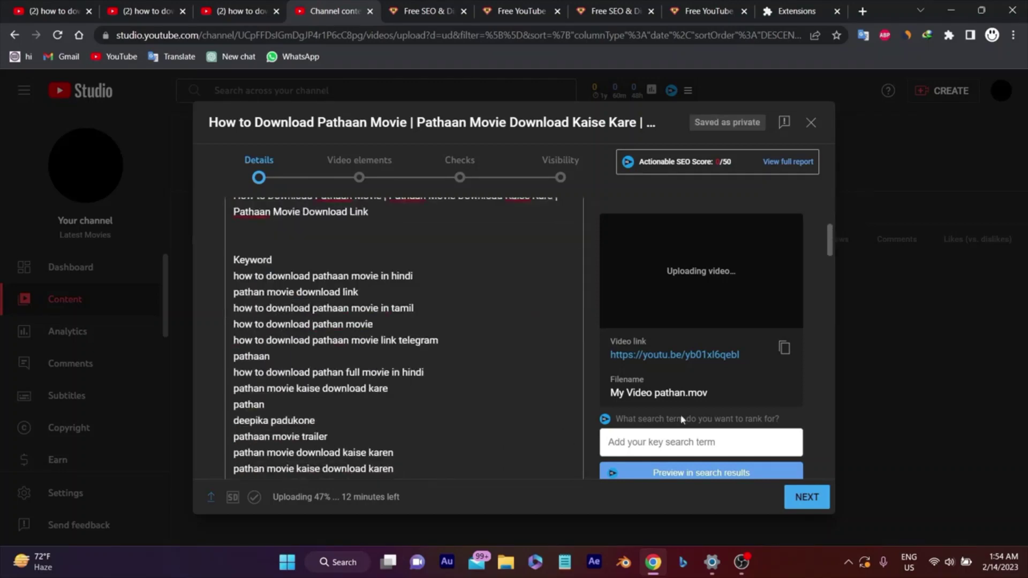
pyautogui.scroll(4, 322, 335)
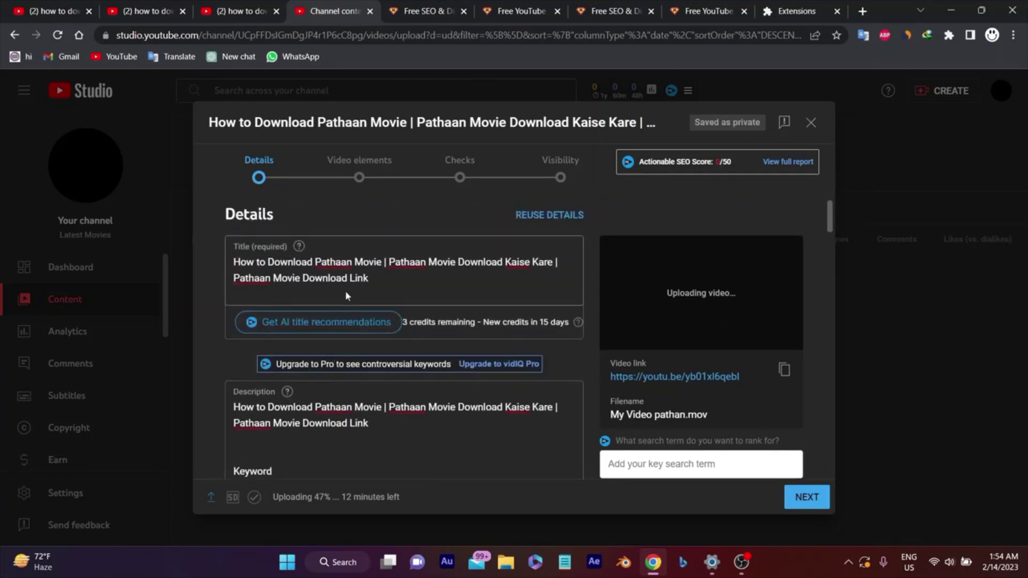
pyautogui.scroll(-6, 409, 362)
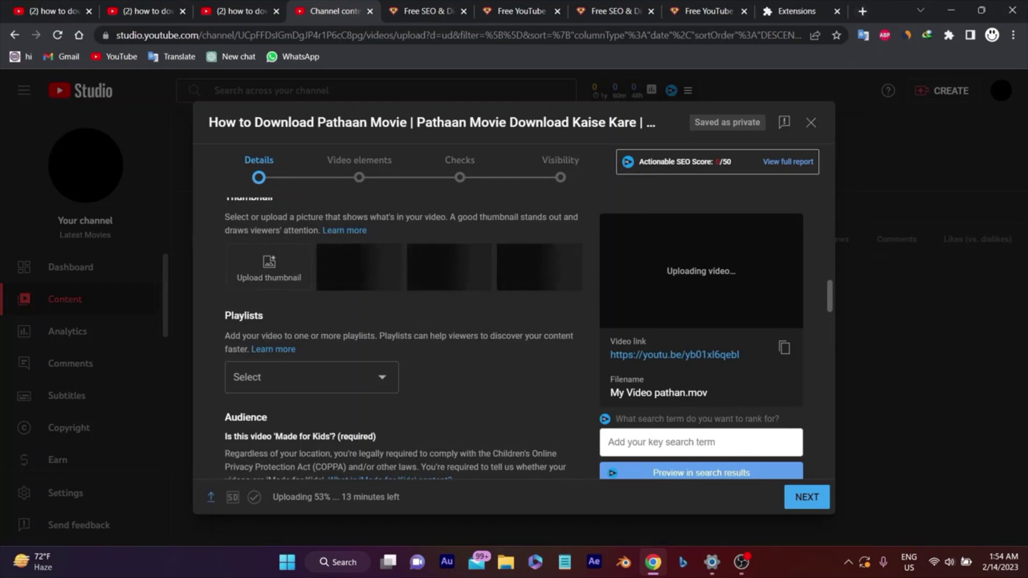
pyautogui.click(862, 12)
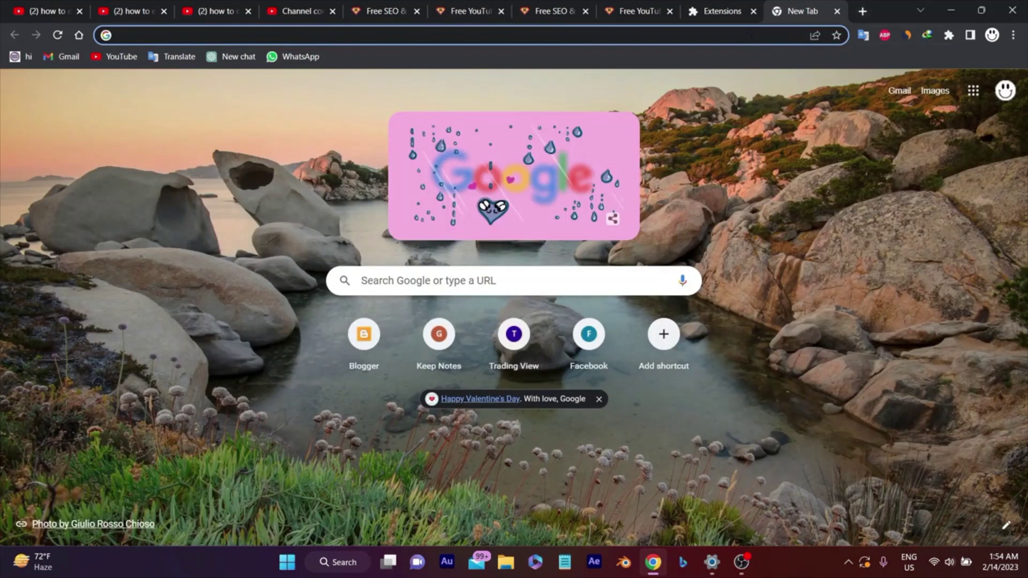
pyautogui.write('canva')
pyautogui.press('Return')
# - Examine the thumbnails of competing videos in the YouTube results for the RRR and Pathaan movie downloads
pyautogui.click(199, 7)
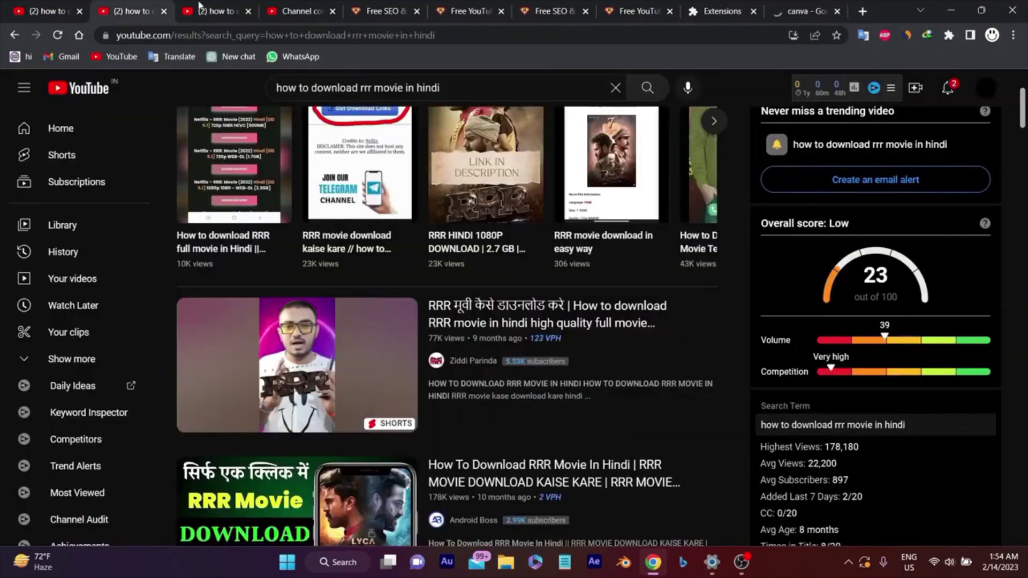
pyautogui.scroll(-5, 297, 239)
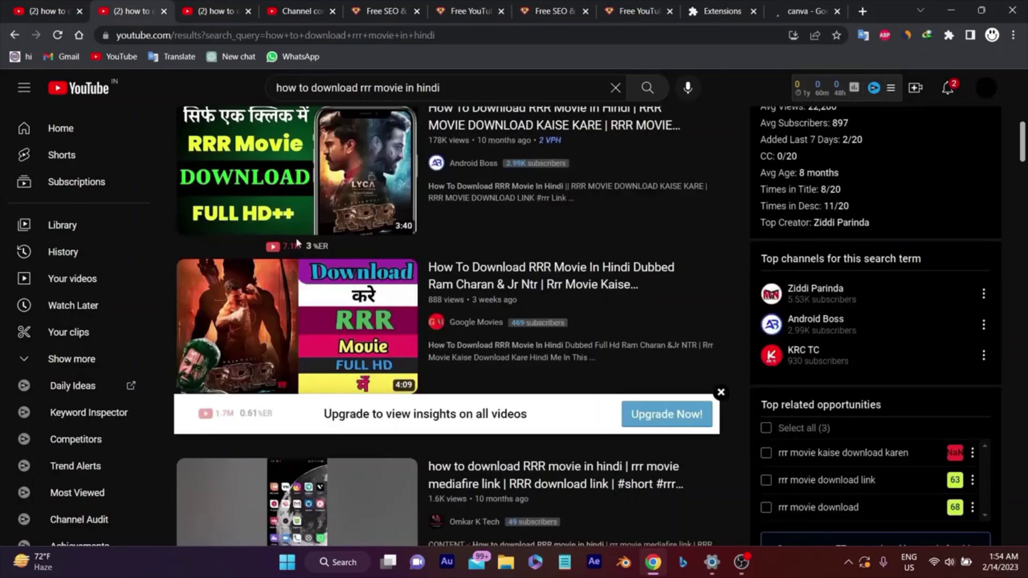
pyautogui.scroll(3, 295, 237)
pyautogui.scroll(3, 403, 413)
pyautogui.scroll(-3, 374, 423)
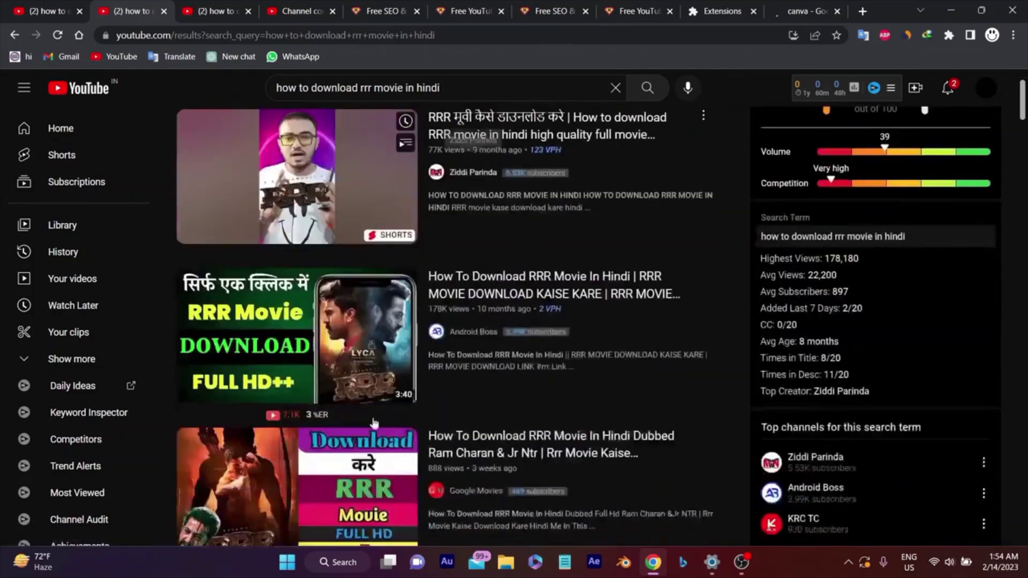
pyautogui.scroll(-8, 374, 423)
pyautogui.click(51, 11)
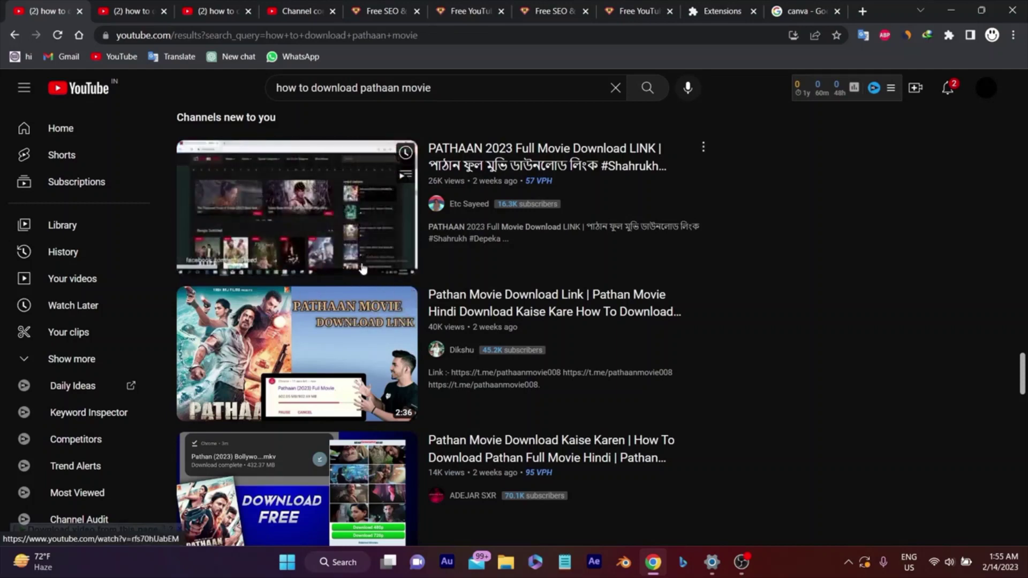
pyautogui.scroll(-3, 544, 325)
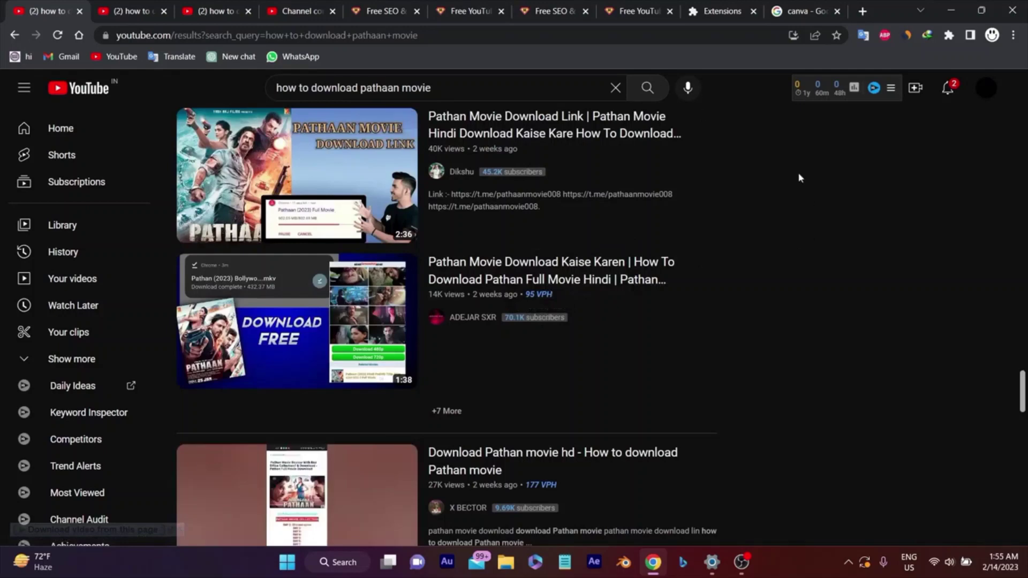
# - Open Canva from the web search results and create a blank 1280 × 720 px YouTube Thumbnail design
pyautogui.click(800, 8)
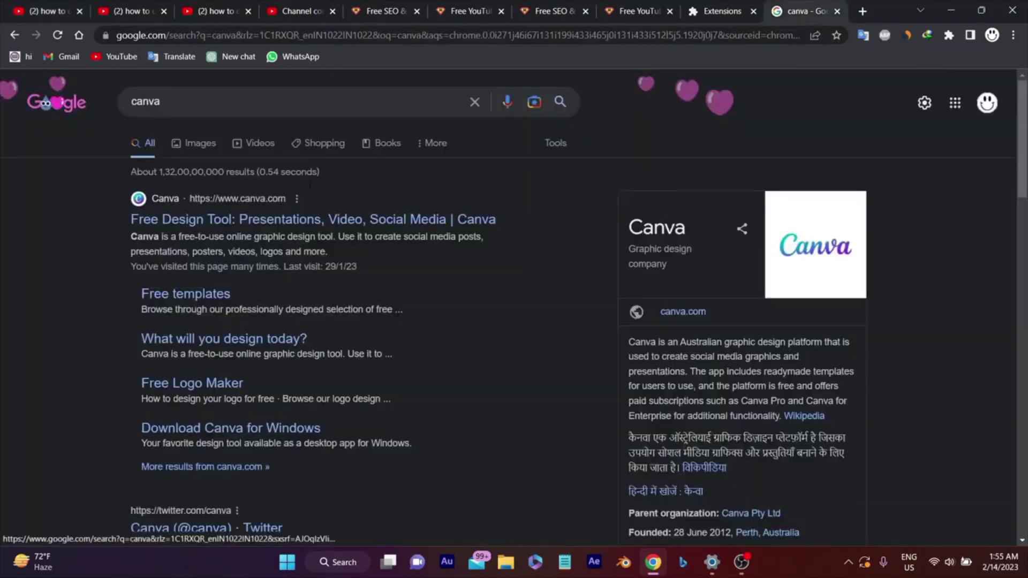
pyautogui.click(282, 220)
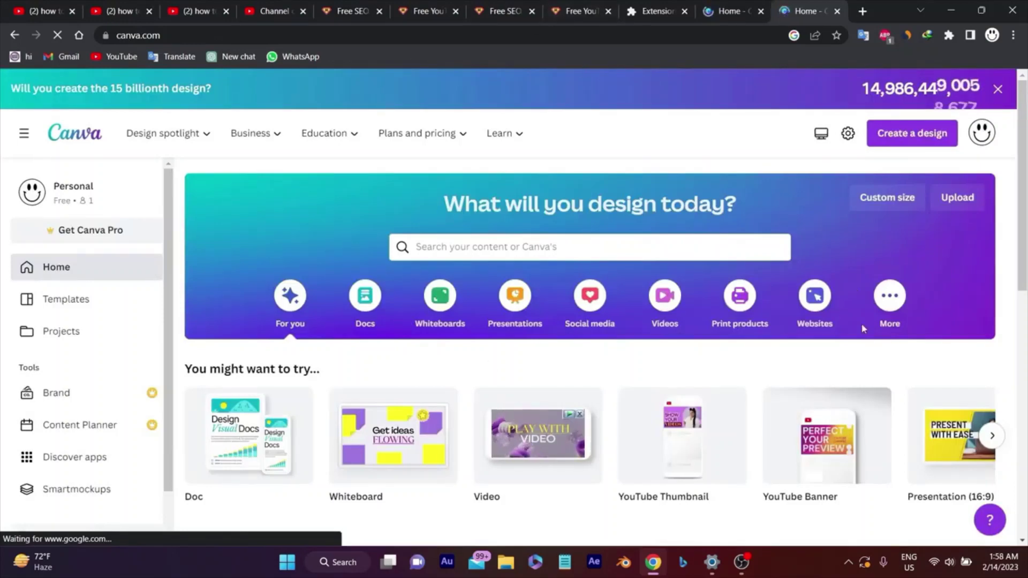
pyautogui.moveTo(664, 470)
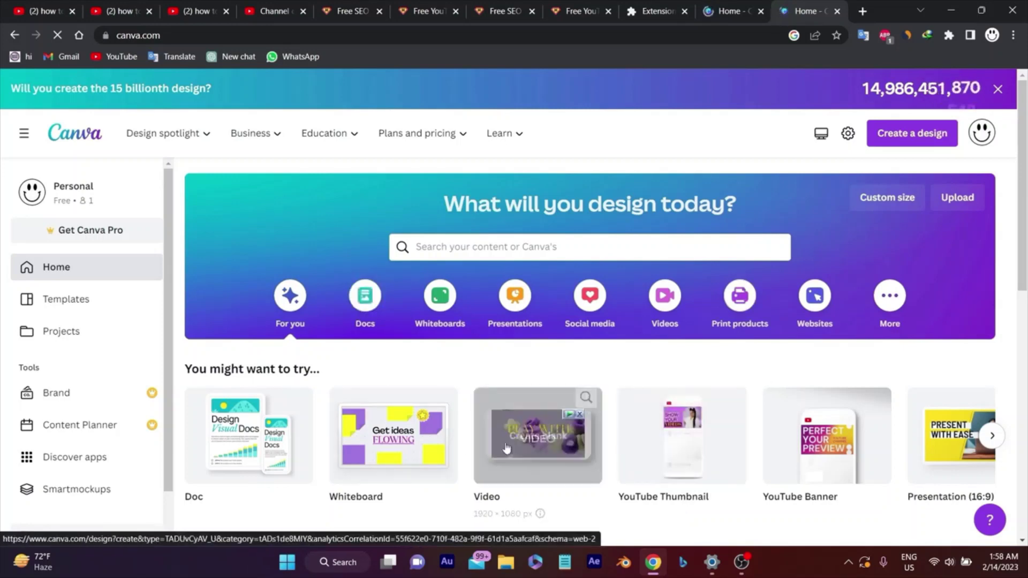
pyautogui.moveTo(825, 462)
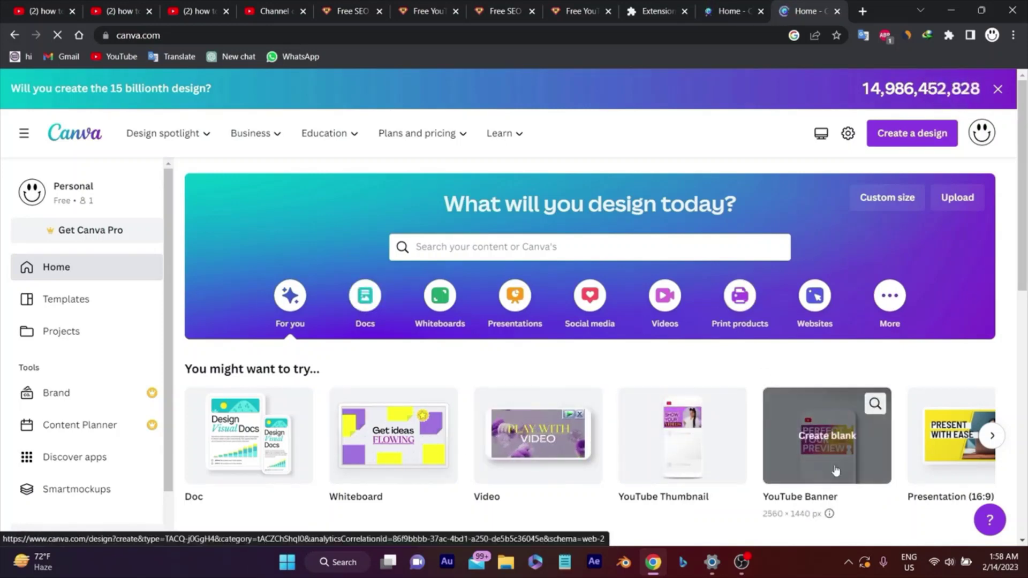
pyautogui.moveTo(664, 419)
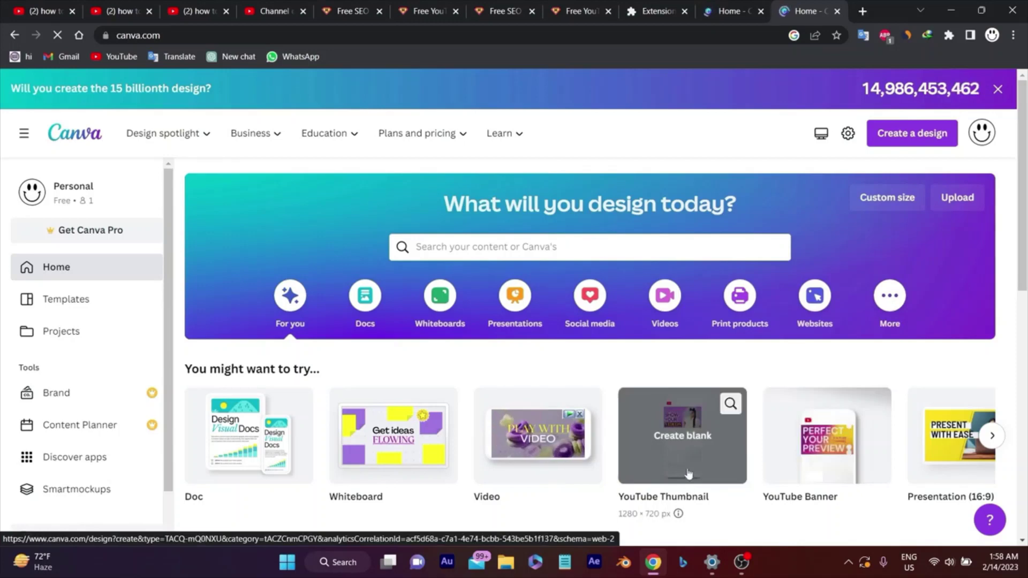
pyautogui.click(675, 435)
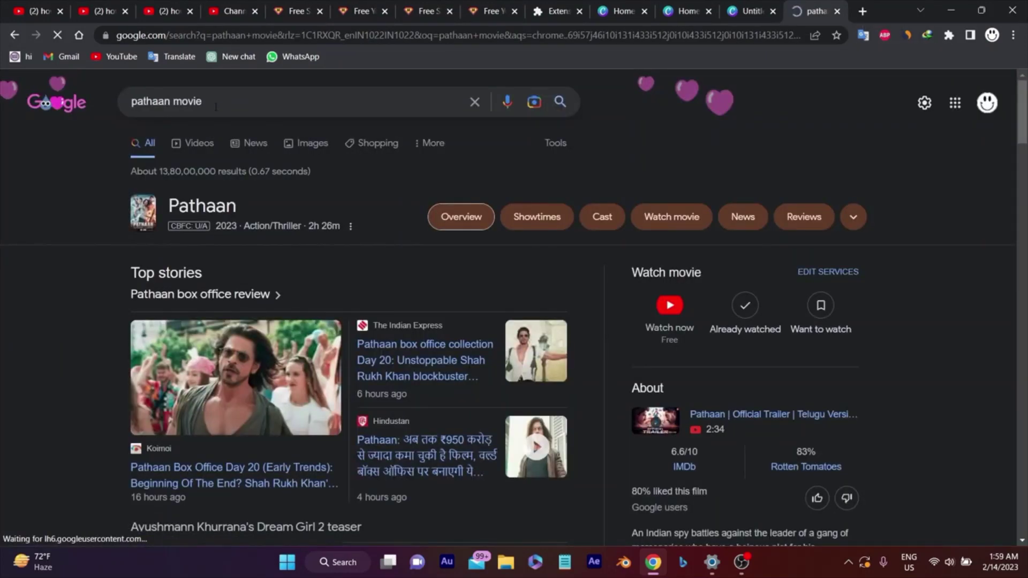
# - Get the Wikipedia poster from the "pathaan movie" image results and upload Pathaan_film_poster.jpg to the Canva design
pyautogui.click(291, 144)
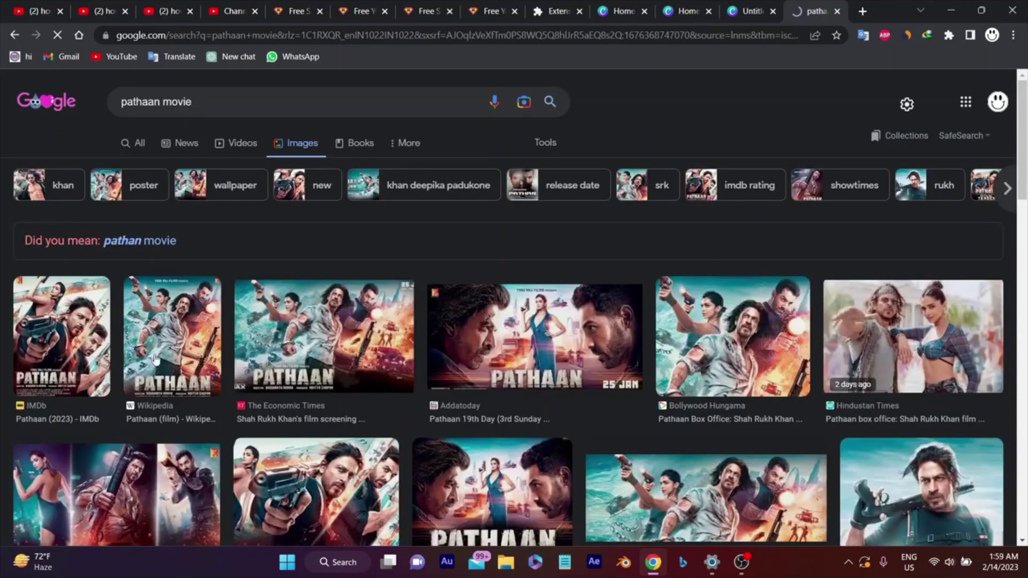
pyautogui.click(157, 349)
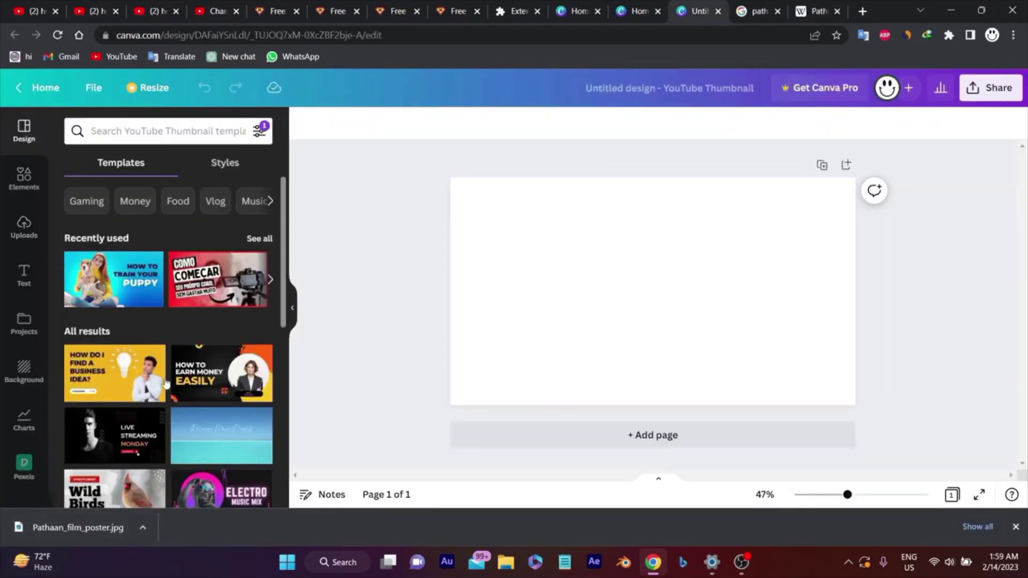
pyautogui.click(23, 228)
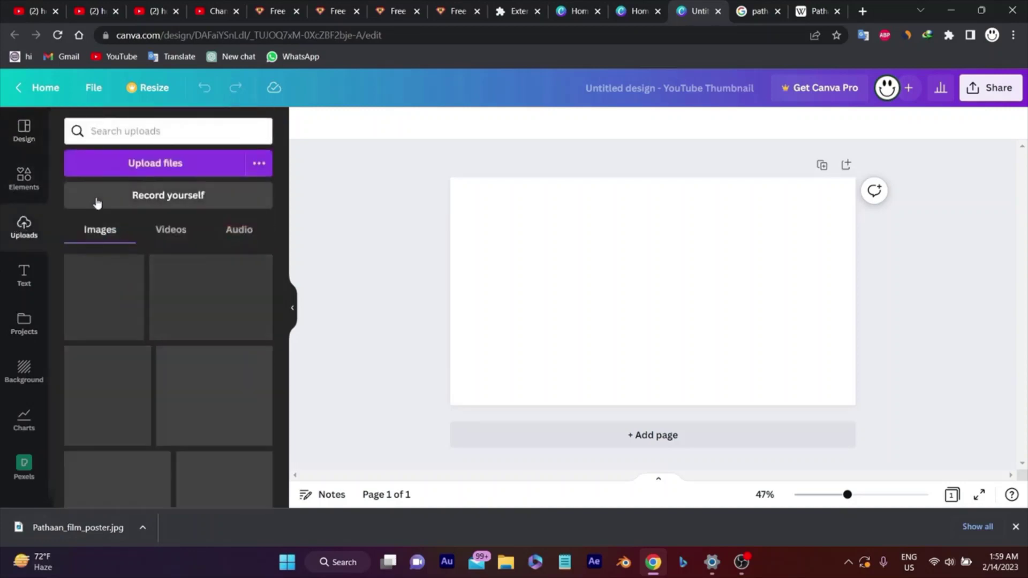
pyautogui.click(140, 167)
pyautogui.press('Escape')
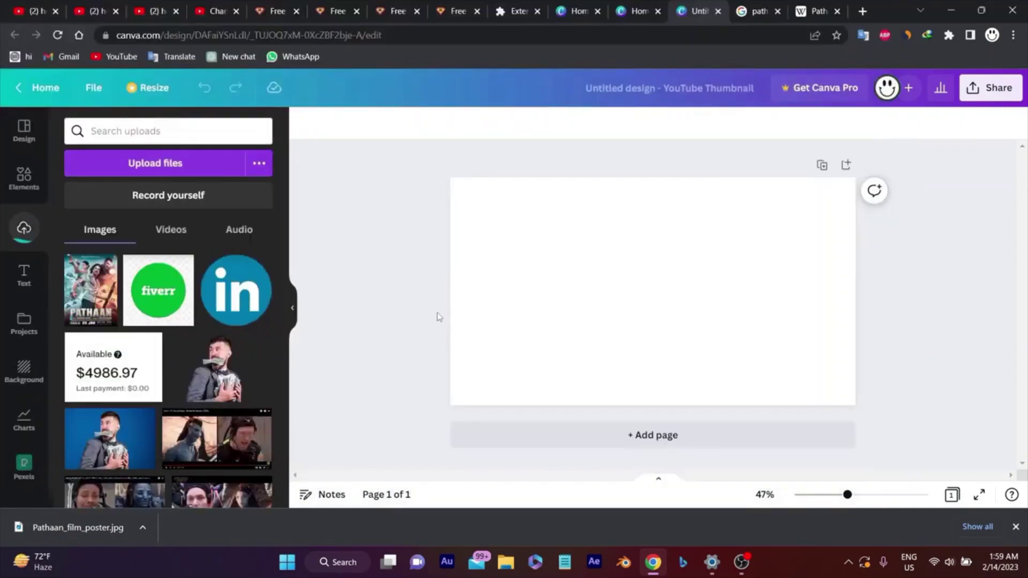
# - Add the uploaded Pathaan poster to the thumbnail page and position it in the left half
pyautogui.click(89, 316)
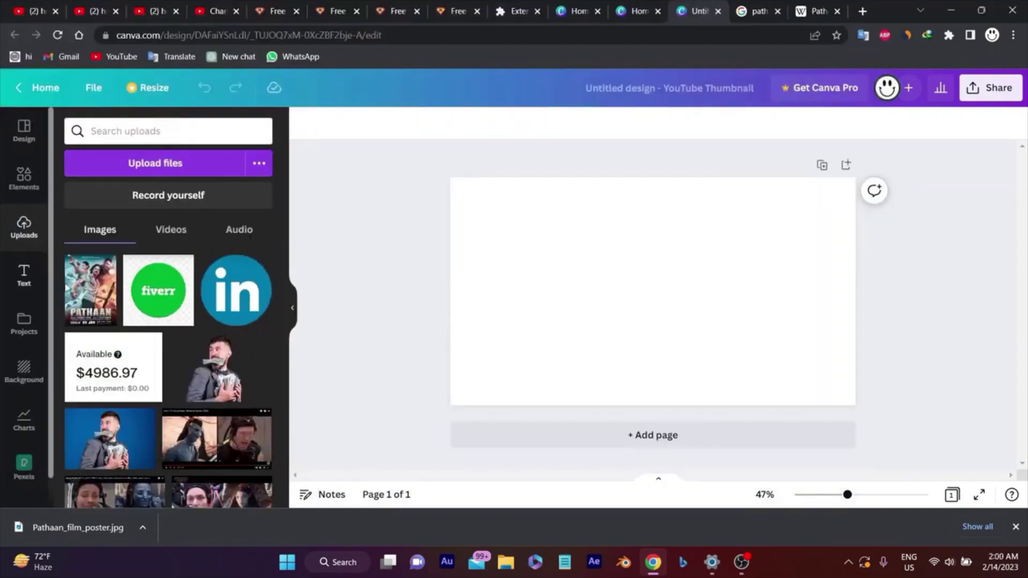
pyautogui.moveTo(683, 336); pyautogui.dragTo(603, 355)
pyautogui.click(739, 283)
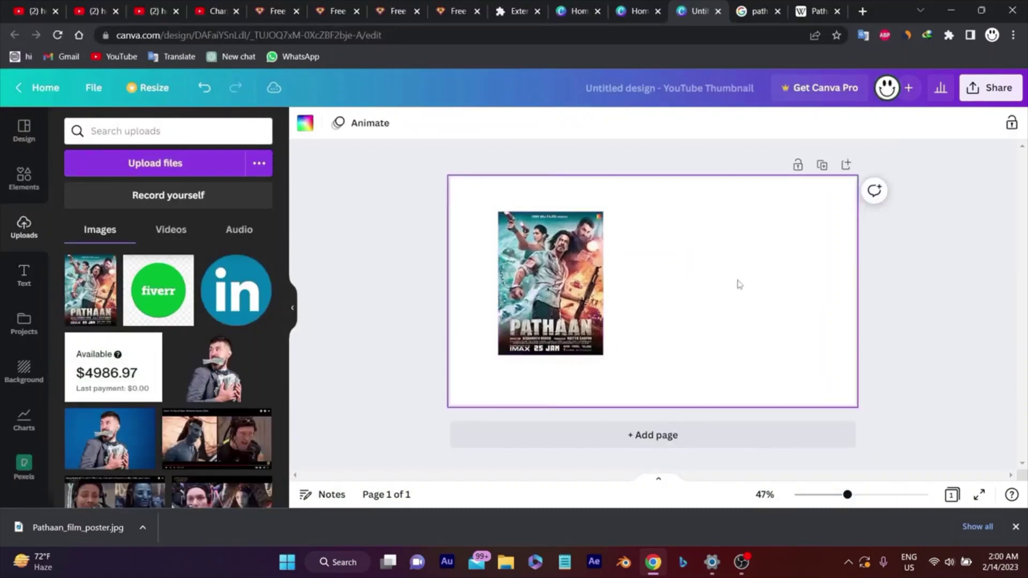
# - Set the thumbnail background to medium grey and enlarge the Pathaan poster on the page
pyautogui.click(305, 123)
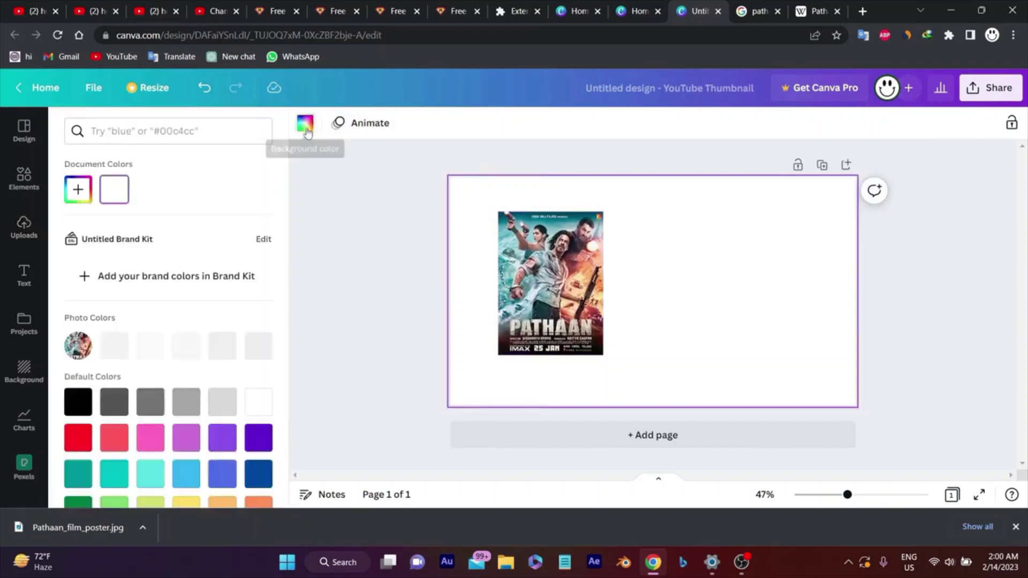
pyautogui.click(186, 402)
pyautogui.click(553, 294)
pyautogui.press('Escape')
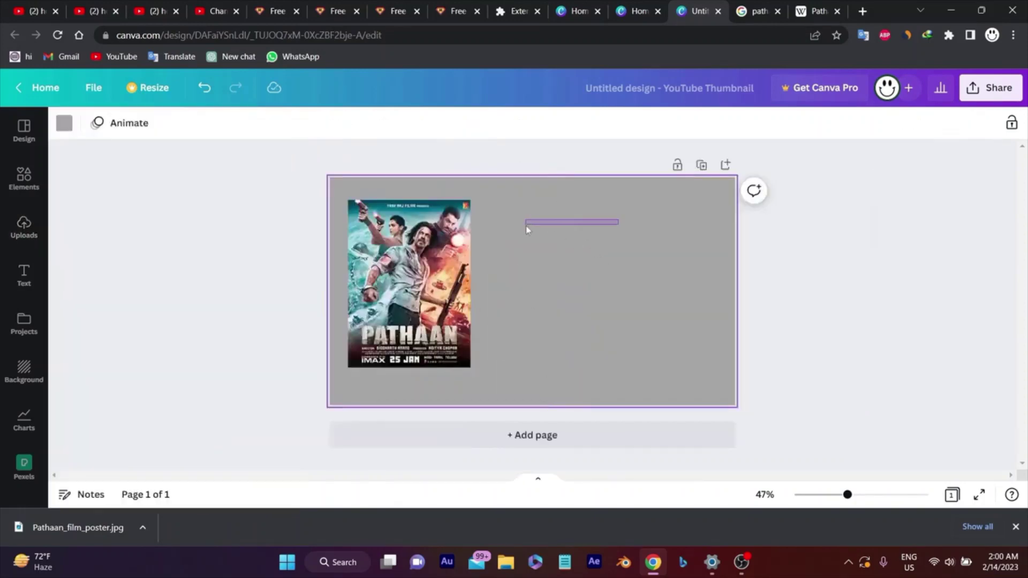
# - Search for "download link" images in a new browser tab and save the green Wikimedia Commons Download button image
pyautogui.click(862, 11)
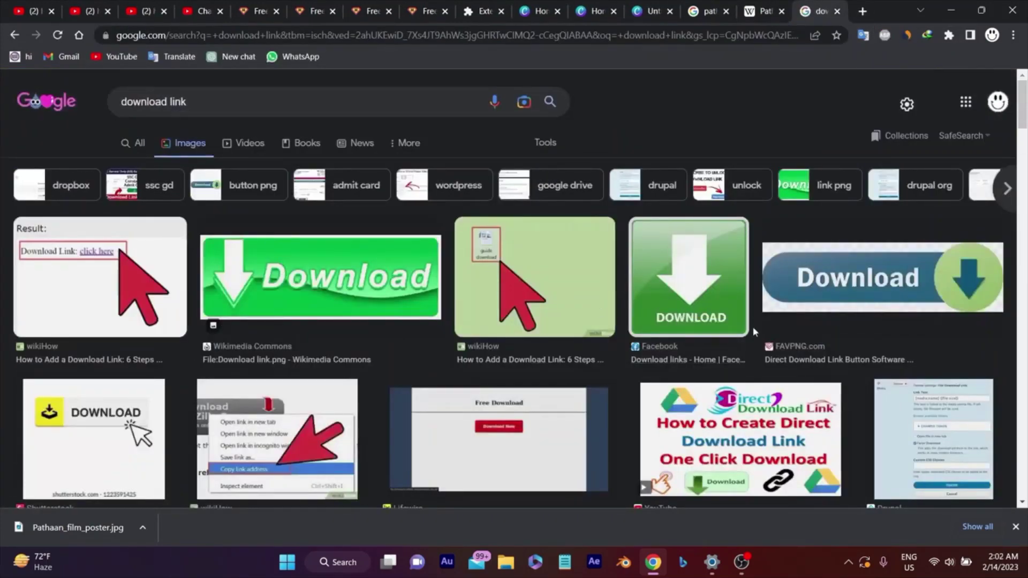
pyautogui.scroll(-3, 753, 327)
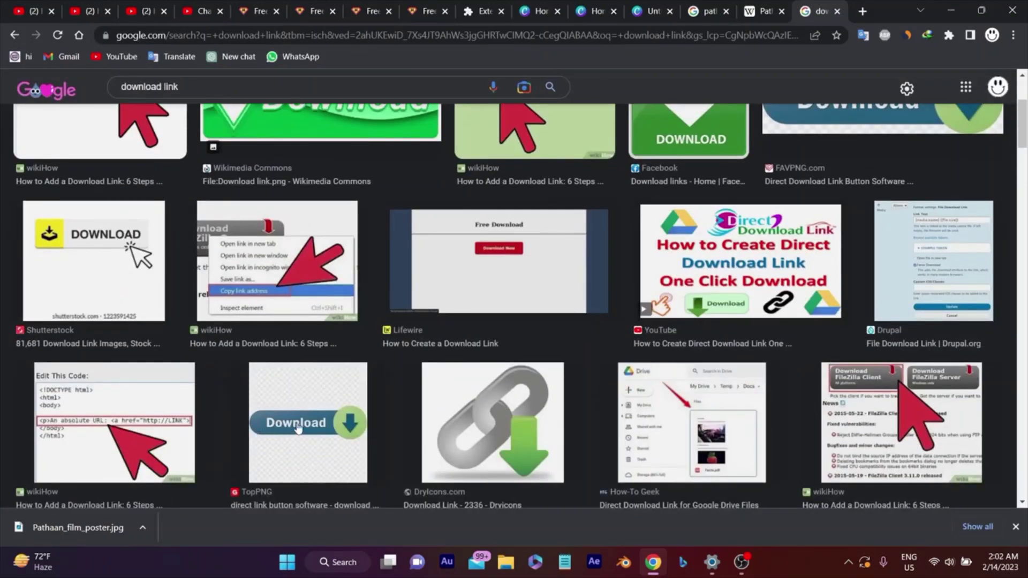
pyautogui.scroll(3, 757, 300)
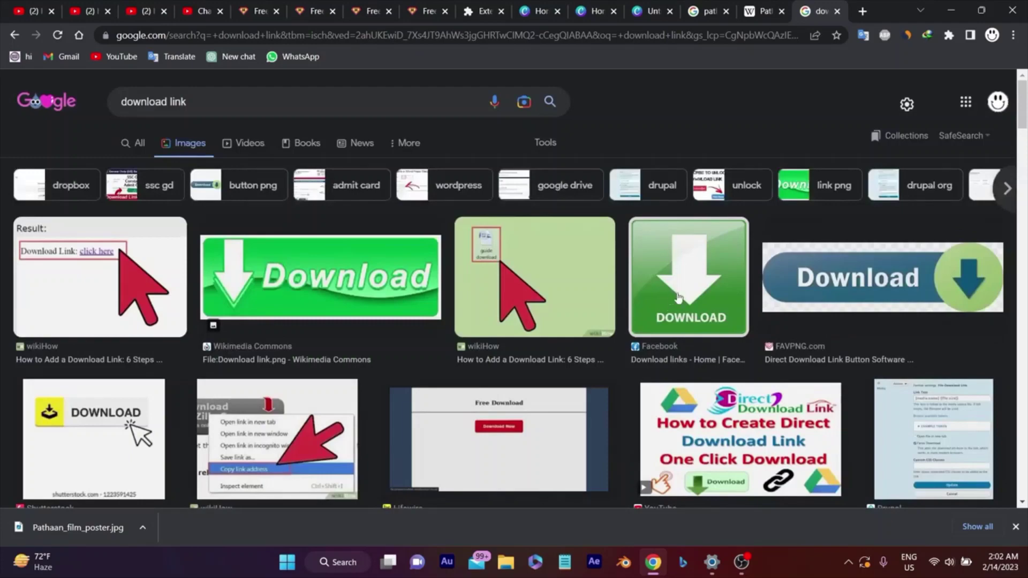
pyautogui.click(782, 262)
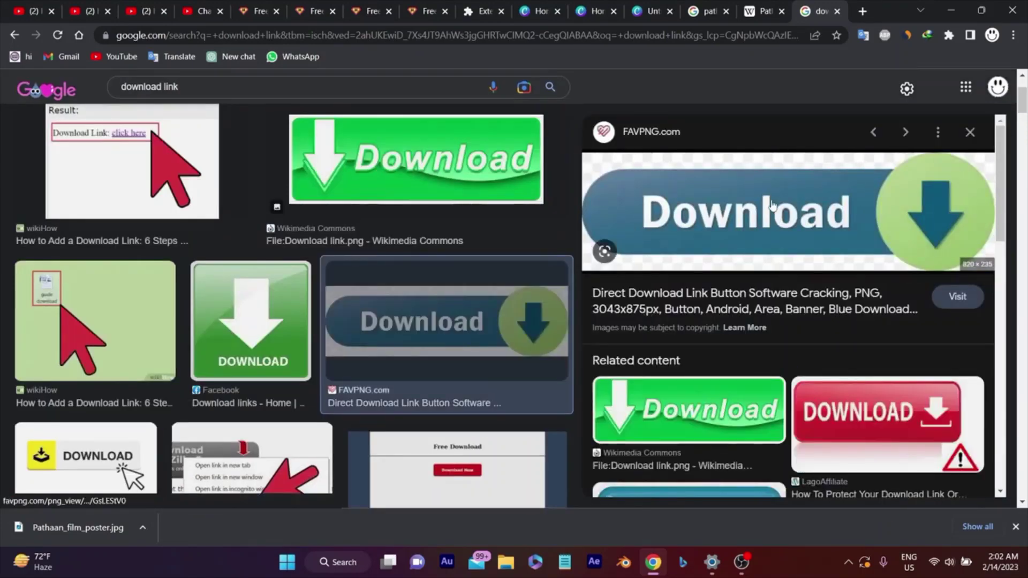
pyautogui.click(741, 413)
pyautogui.rightClick(704, 186)
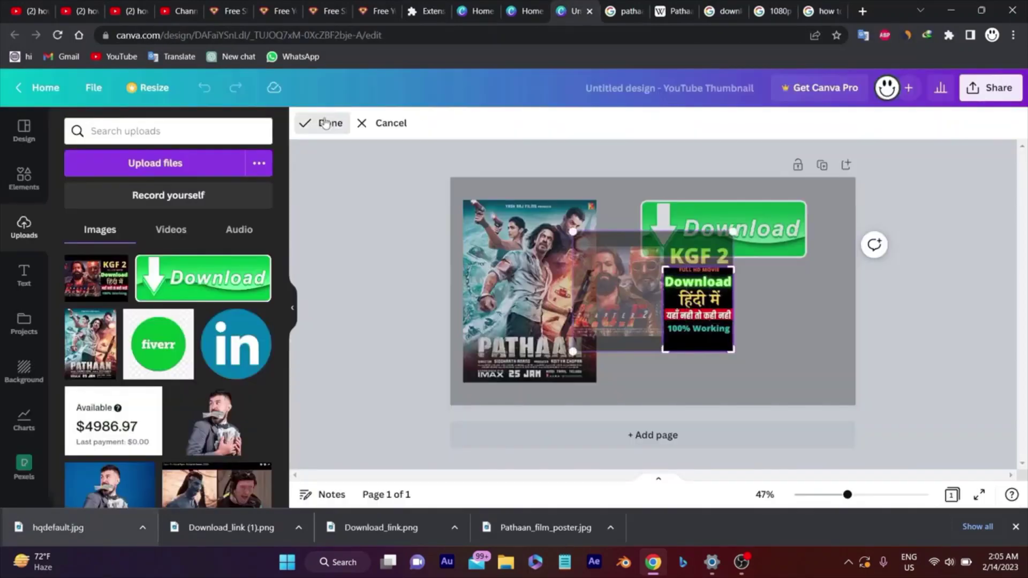
# - Apply the crop of the KGF 2 image to its Hindi download text and fill the page with it beside the Pathaan poster
pyautogui.click(319, 122)
pyautogui.doubleClick(655, 389)
pyautogui.click(343, 161)
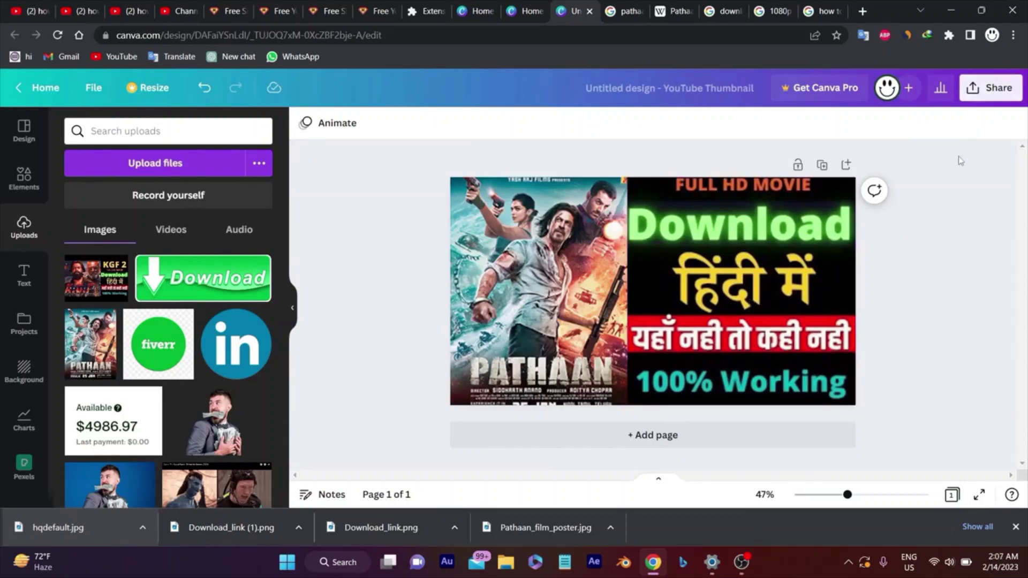
# - Download the finished thumbnail design as a PNG file
pyautogui.click(983, 90)
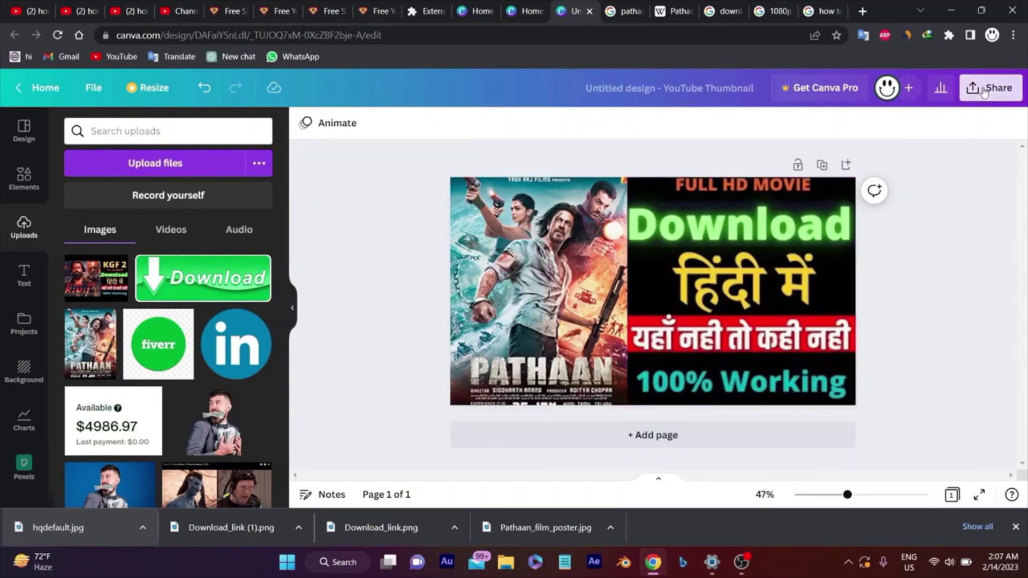
pyautogui.click(828, 412)
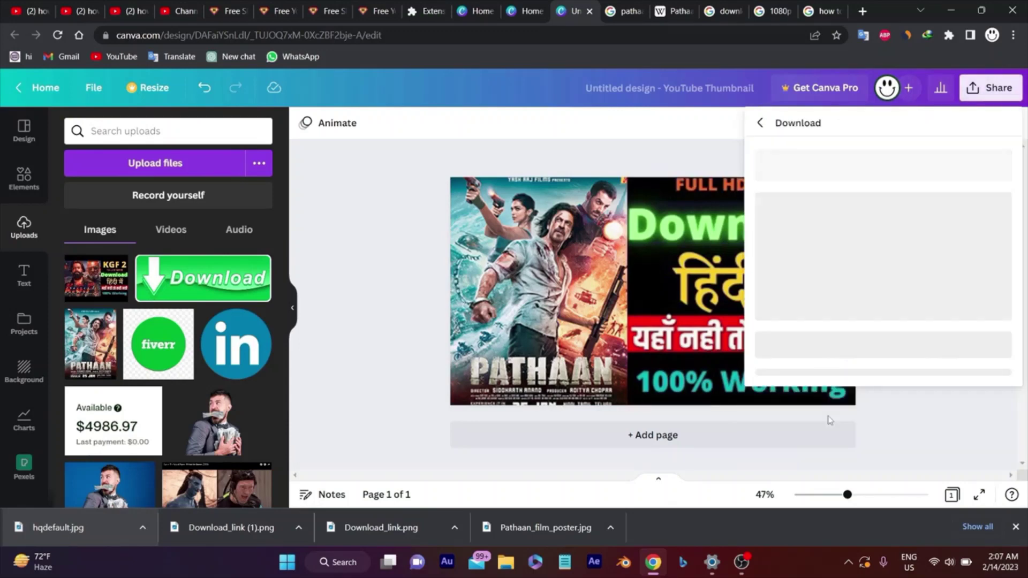
pyautogui.click(876, 340)
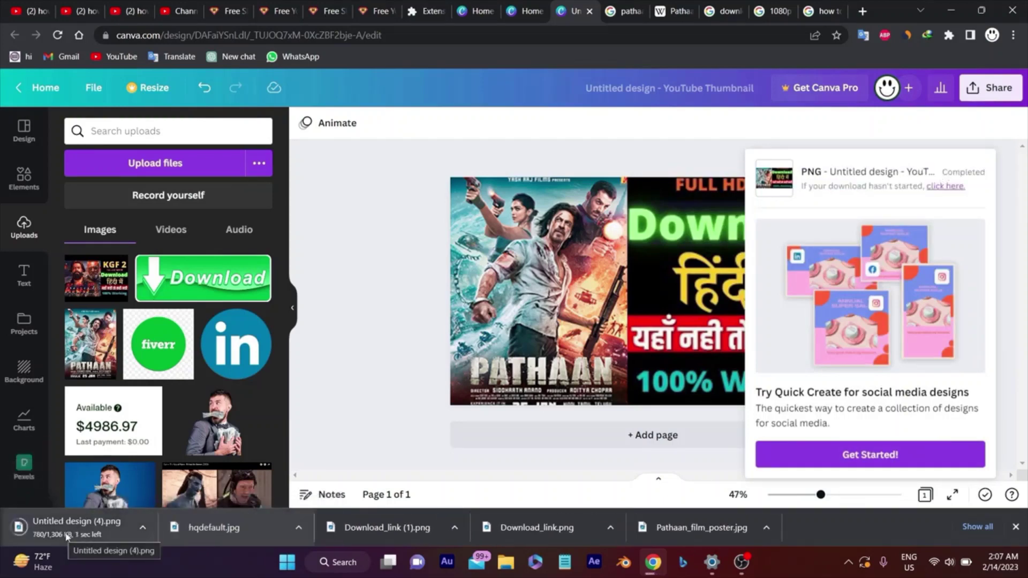
# - Switch to YouTube Studio and open the file selection for the Pathaan video's custom thumbnail
pyautogui.click(178, 11)
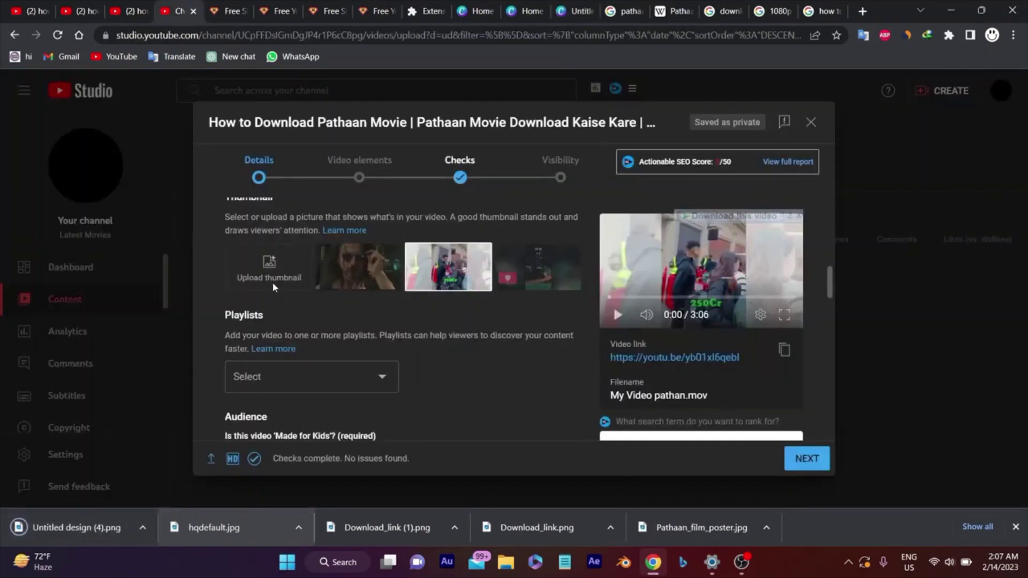
pyautogui.click(270, 270)
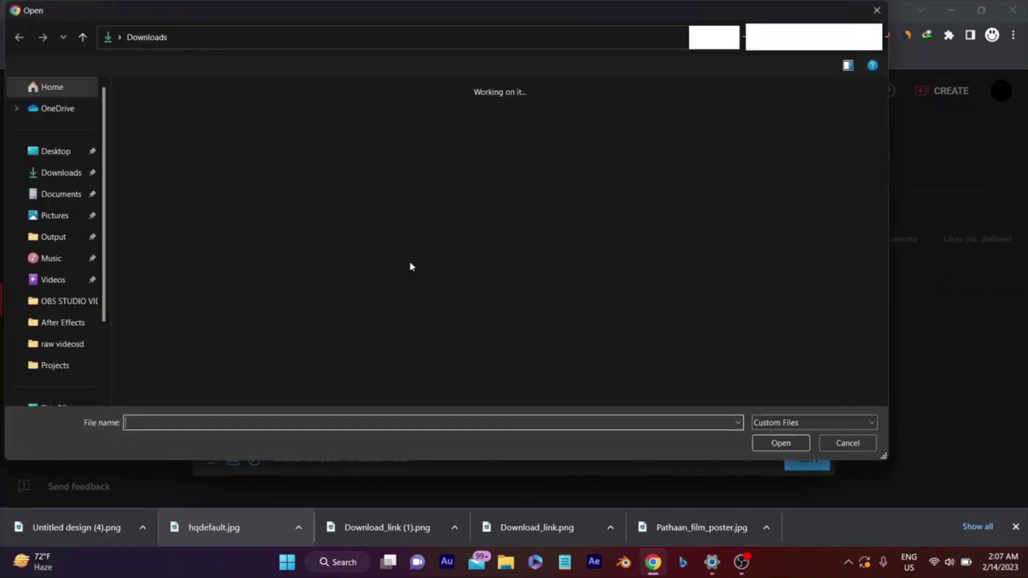